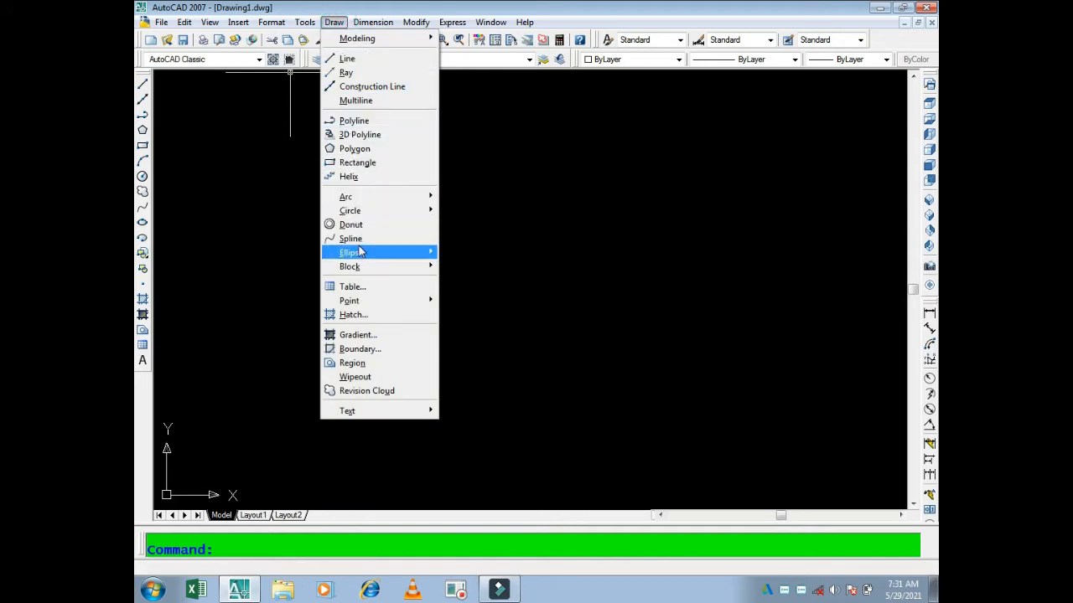
Step: Draw a wide horizontal ellipse by its center near the middle of the empty drawing, setting both of its axis distances
mouse_move(359, 251)
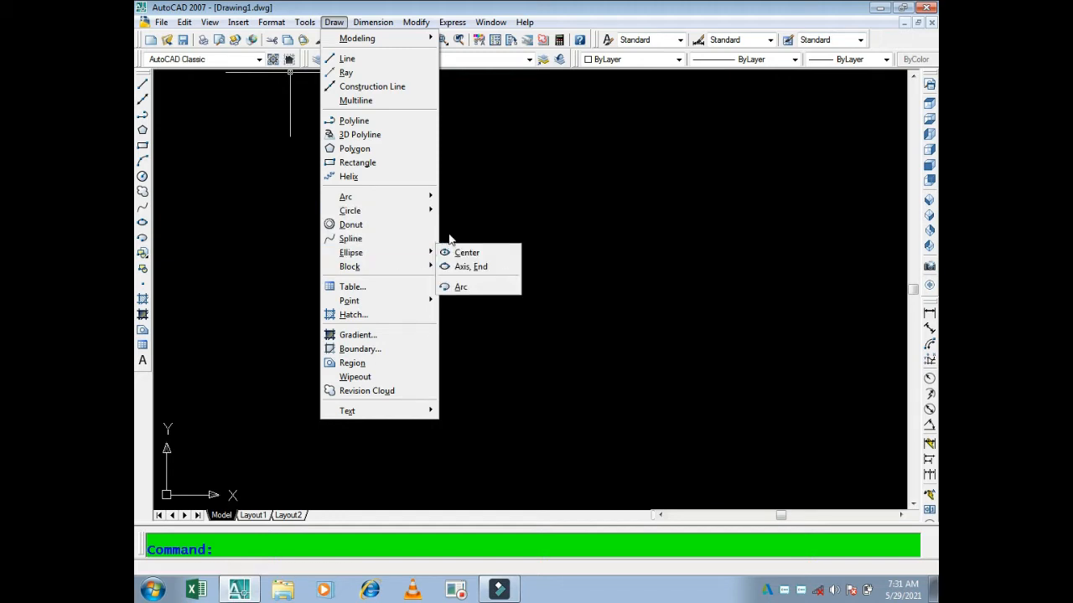
click(397, 254)
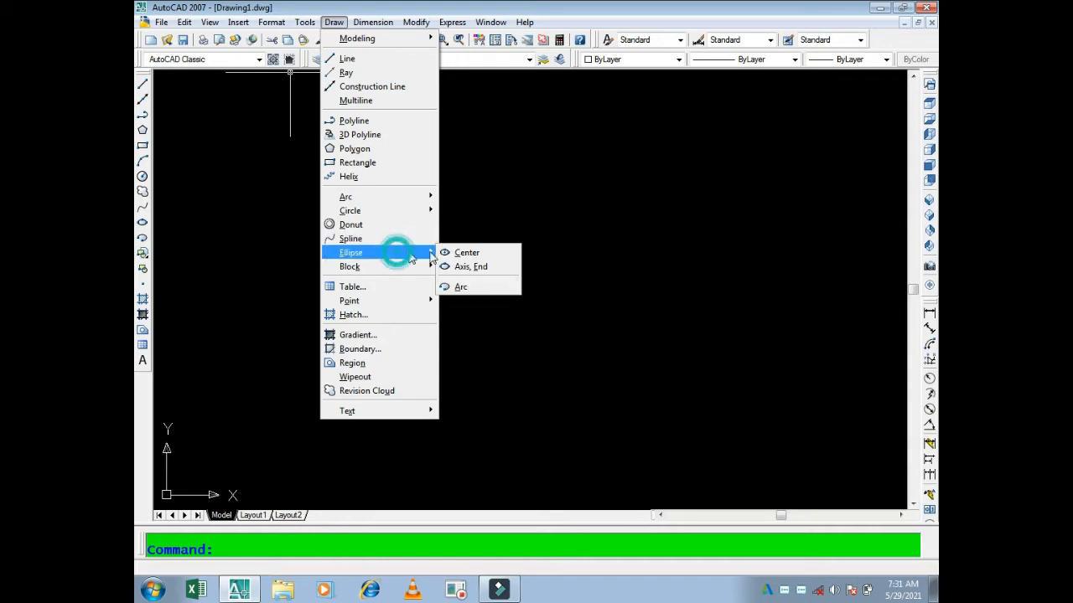
click(466, 255)
click(475, 327)
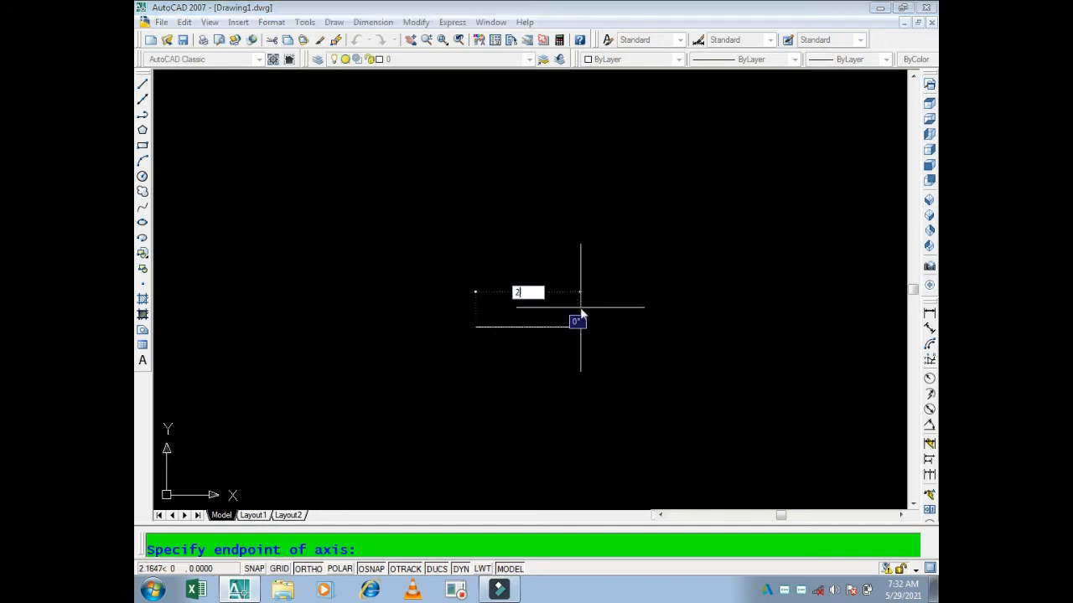
click(580, 308)
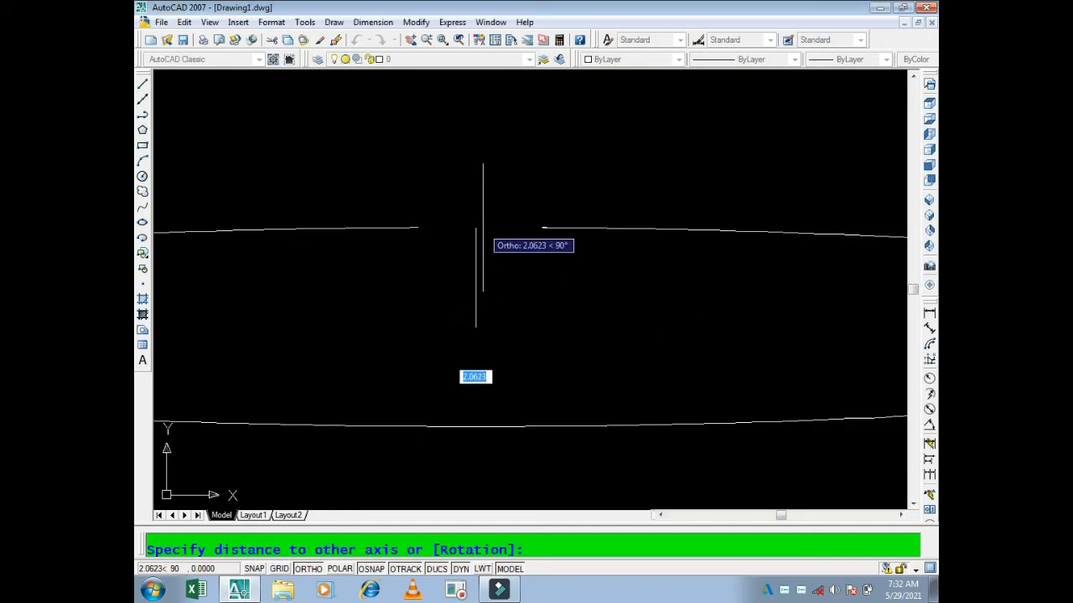
key(Escape)
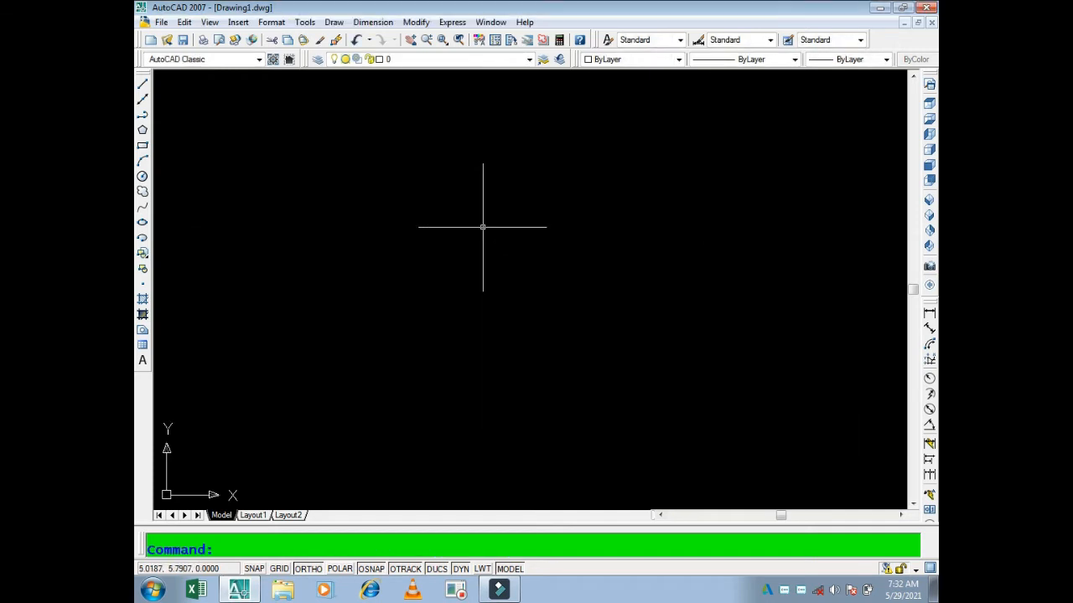
Step: View the entire ellipse with some empty space around it
text(z)
key(Return)
text(a)
key(Return)
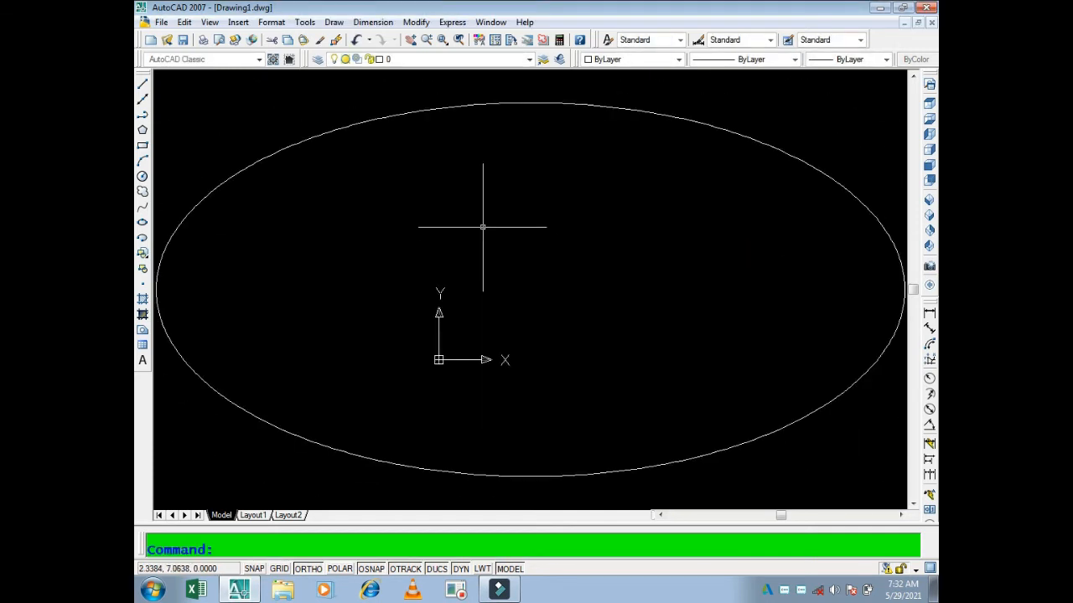
text(z)
key(Return)
key(Return)
drag(484, 232, 478, 292)
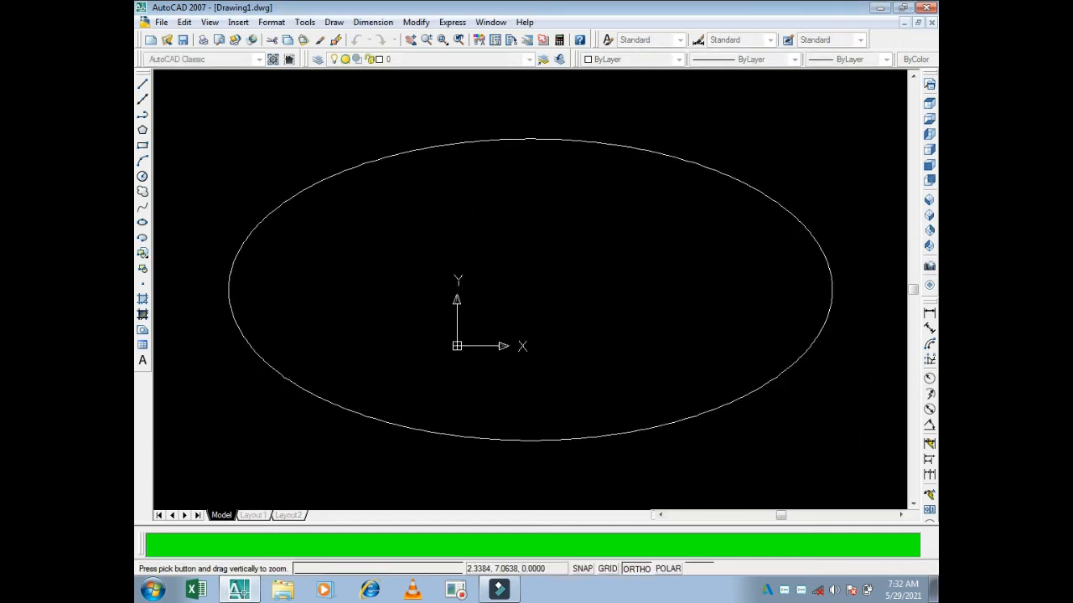
key(Escape)
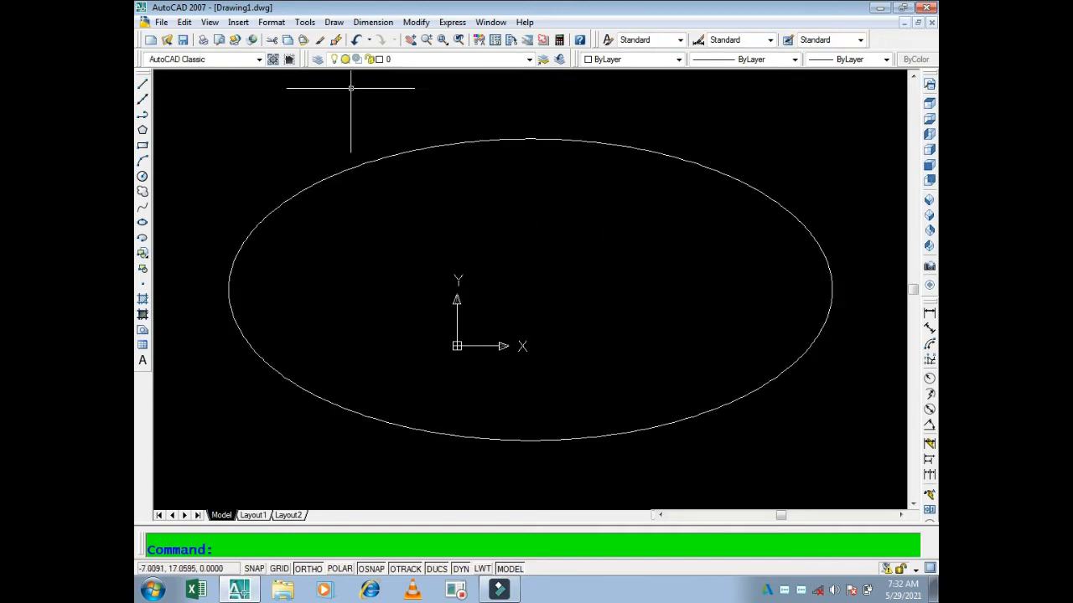
Step: Turn off the UCS icon's Origin display so the icon no longer sits at the drawing origin
click(221, 24)
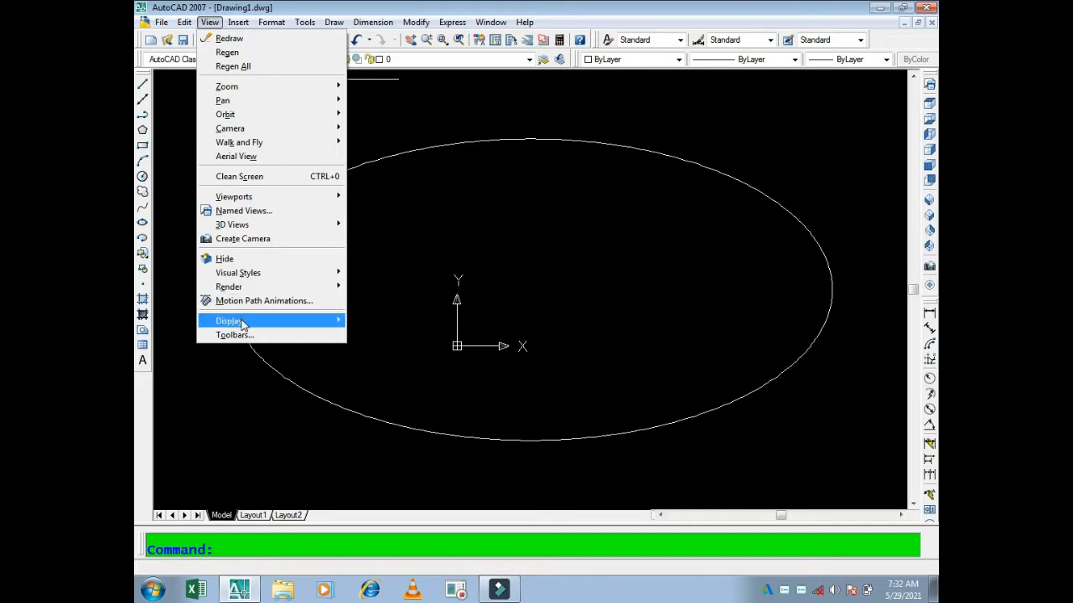
mouse_move(240, 322)
mouse_move(388, 325)
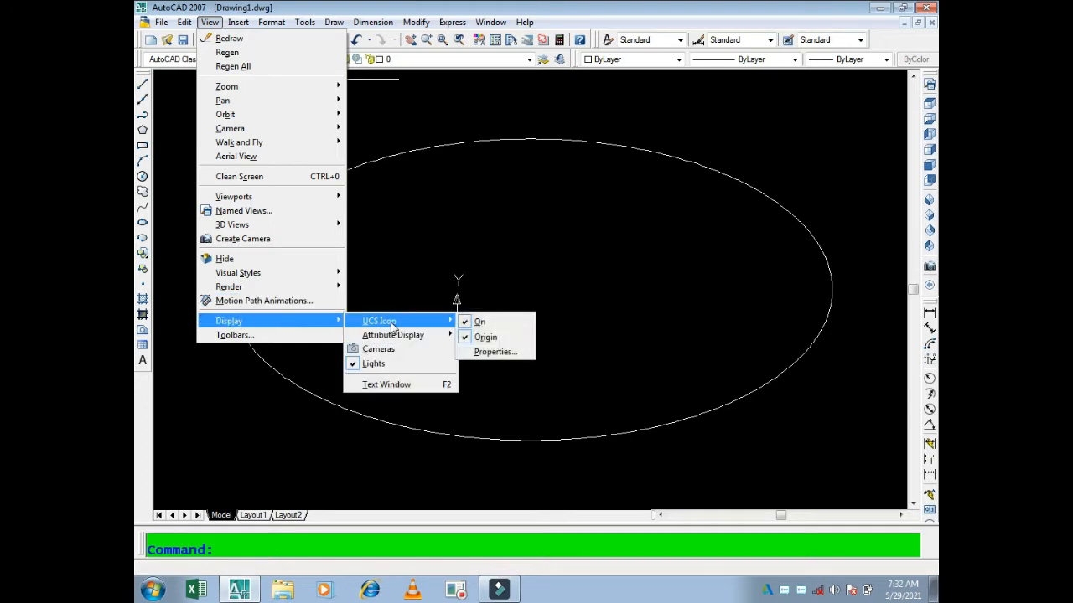
click(482, 338)
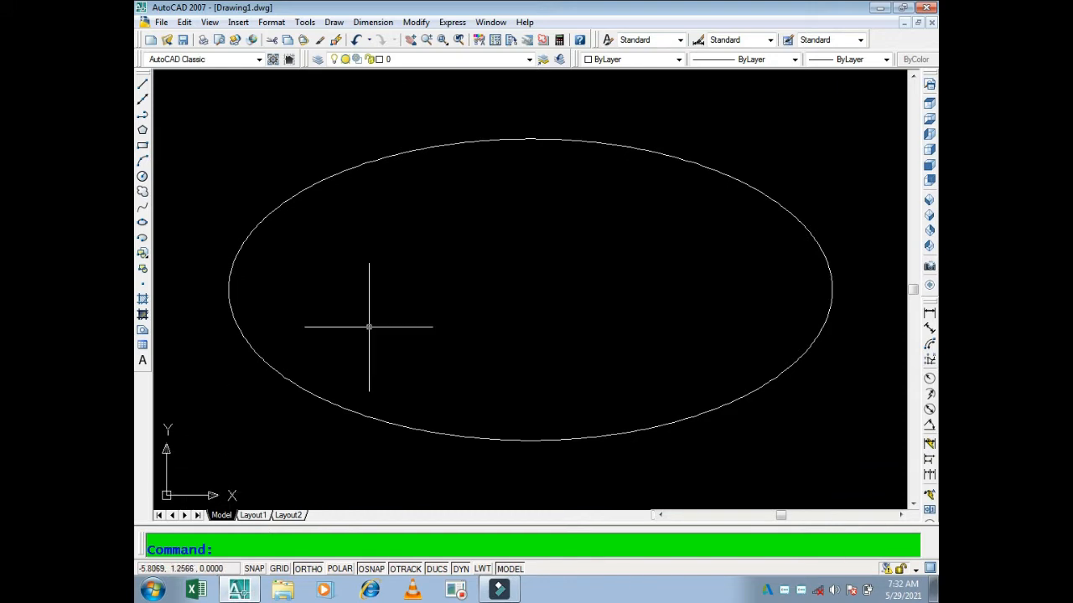
click(460, 259)
click(398, 289)
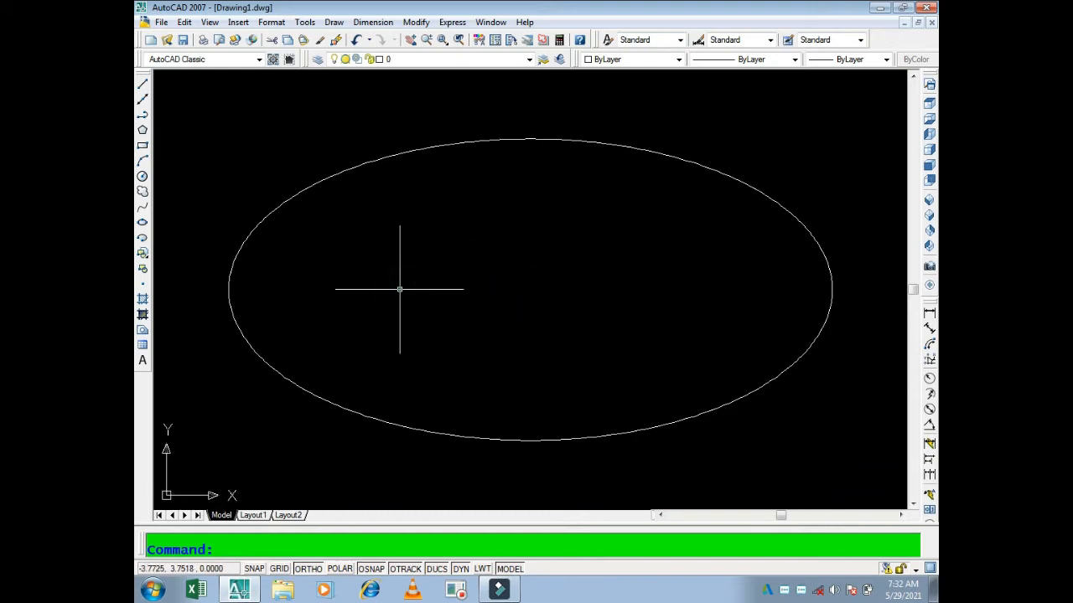
Step: Draw a second ellipse with the Center option, to the right of the first, with a horizontal semi-axis of 10 and a vertical one of 5
text(z)
key(Return)
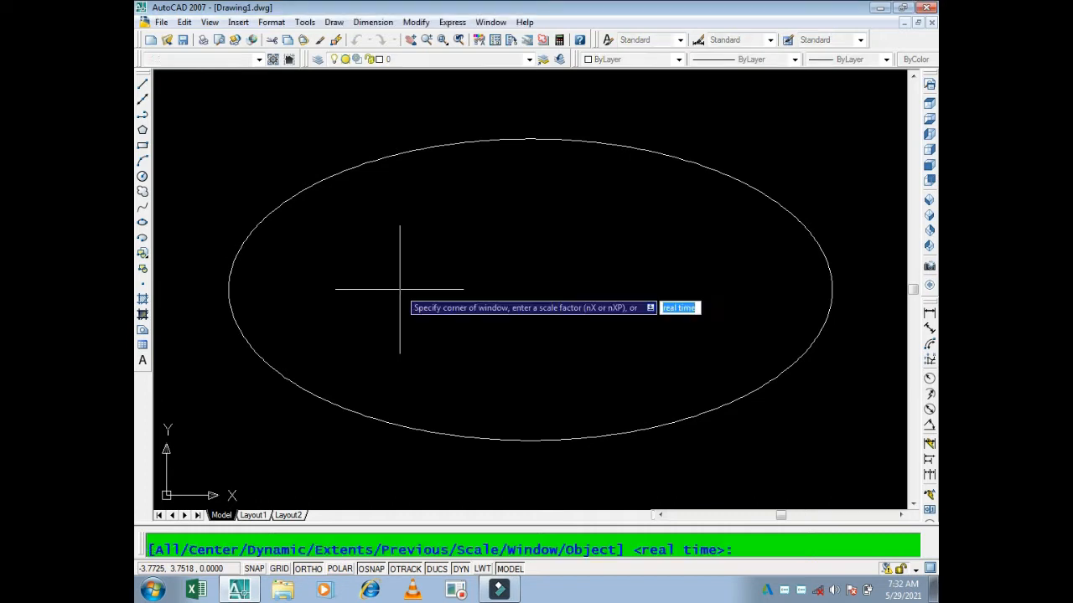
key(Return)
drag(401, 291, 327, 423)
key(Escape)
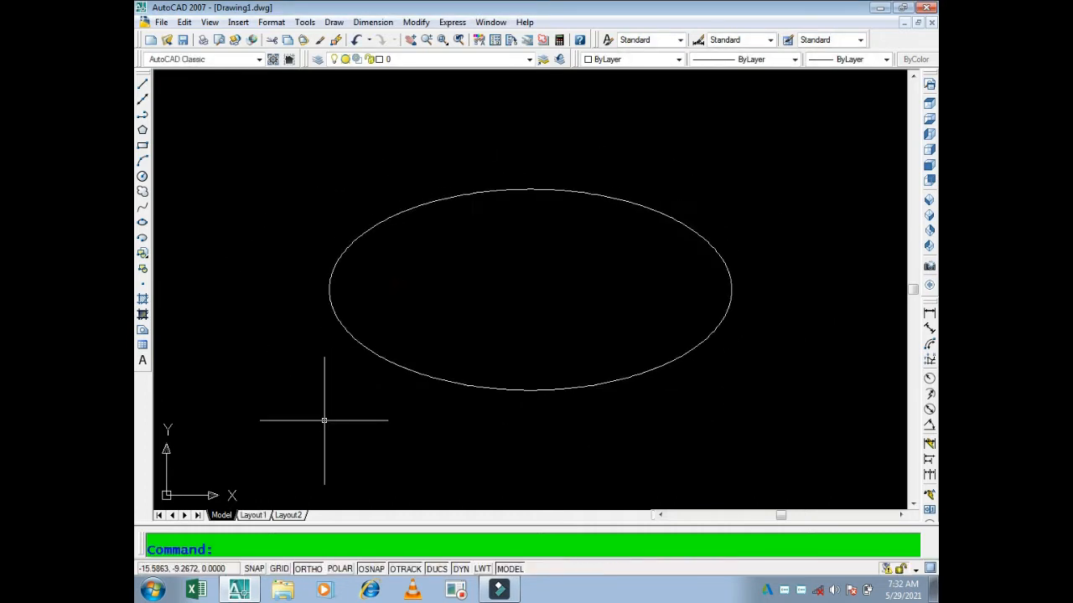
text(p)
key(Return)
drag(581, 269, 422, 253)
key(Escape)
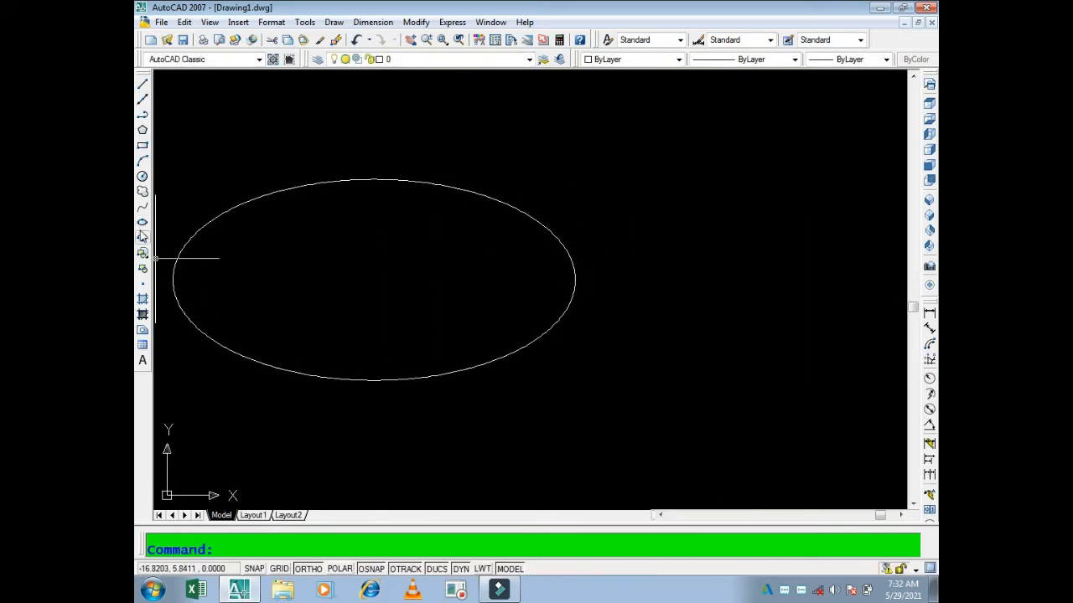
click(142, 224)
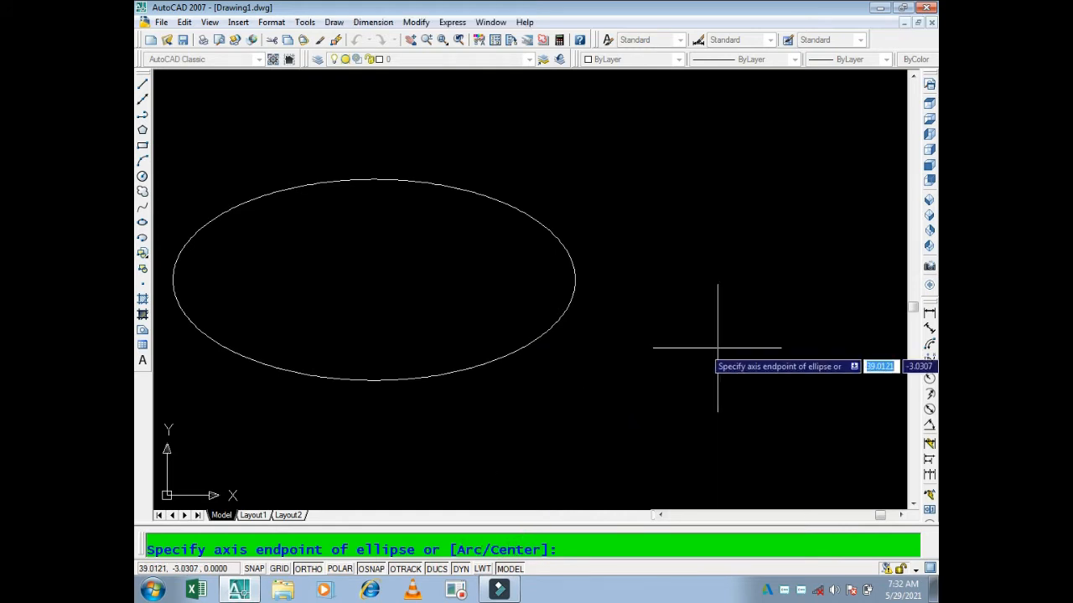
text(c)
key(Return)
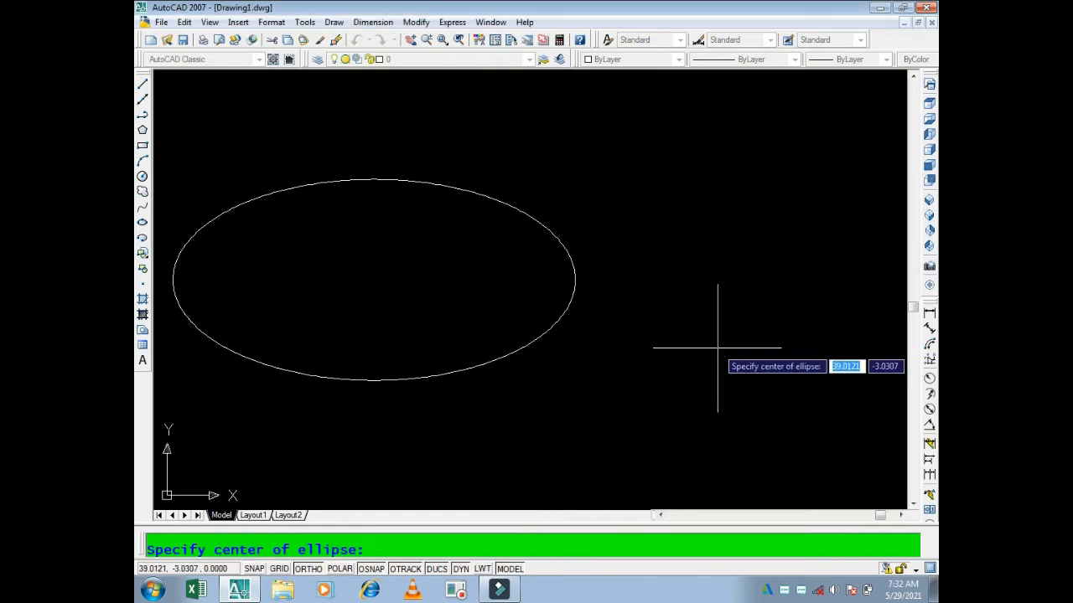
click(716, 278)
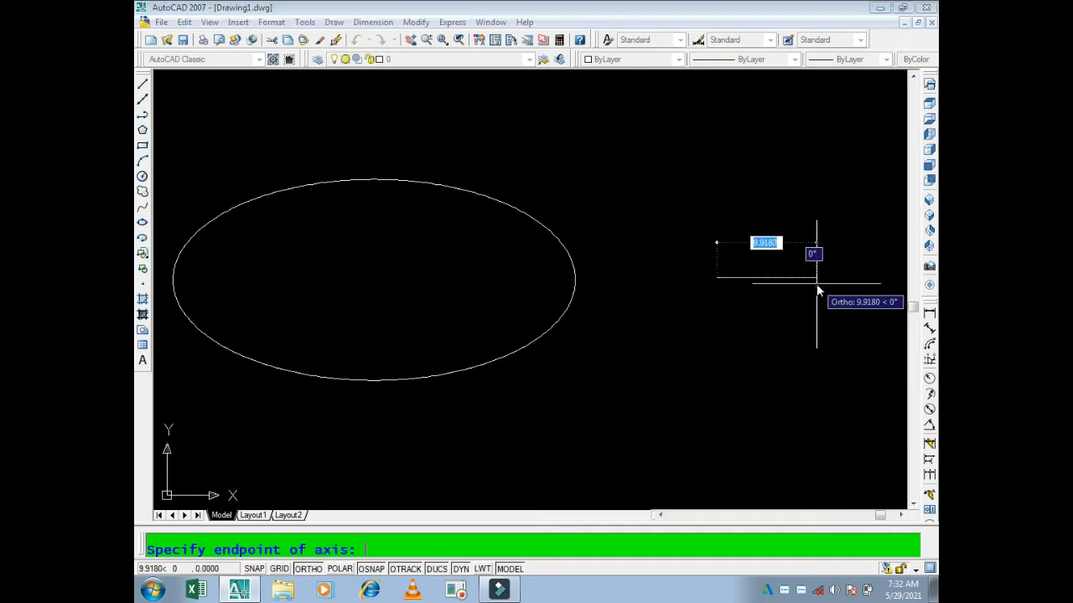
key(Return)
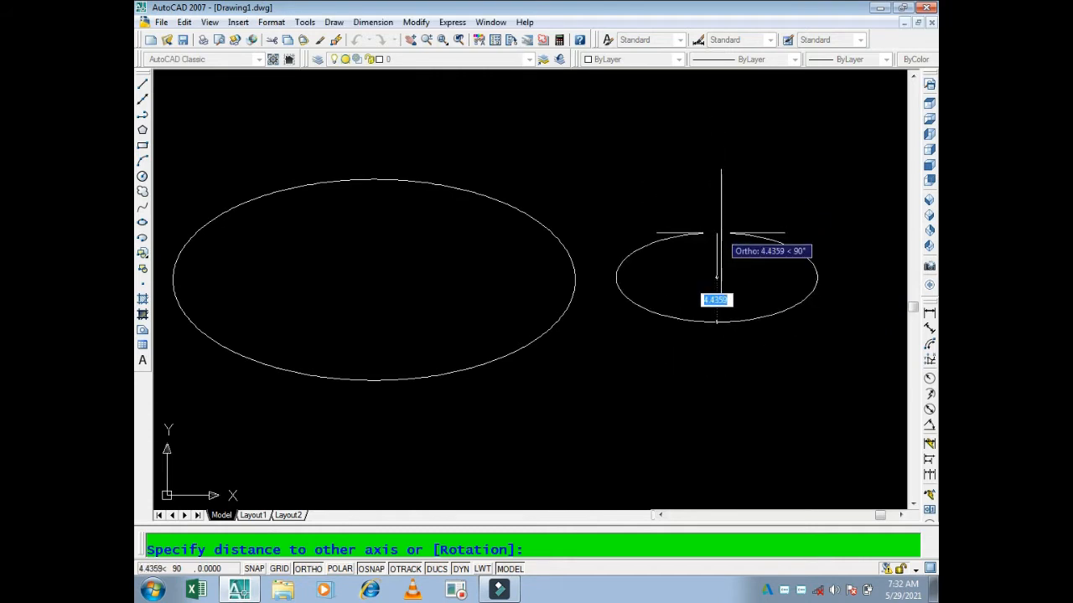
text(5)
key(Return)
Step: Add linear dimensions for the second ellipse's horizontal and vertical semi-axes, measured from its quadrants to its center
text(dli)
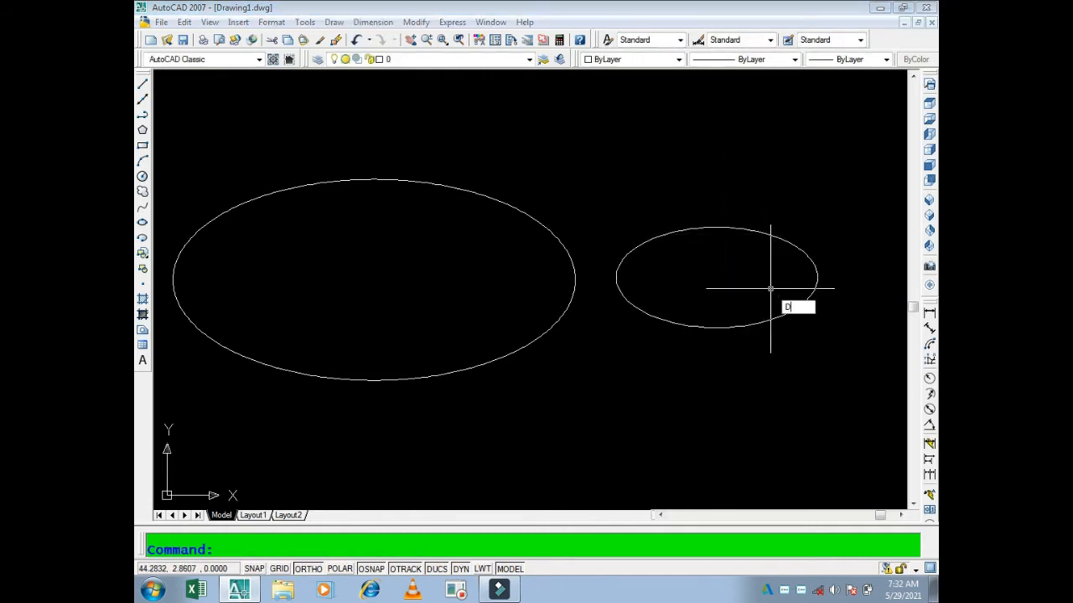
key(Return)
click(817, 277)
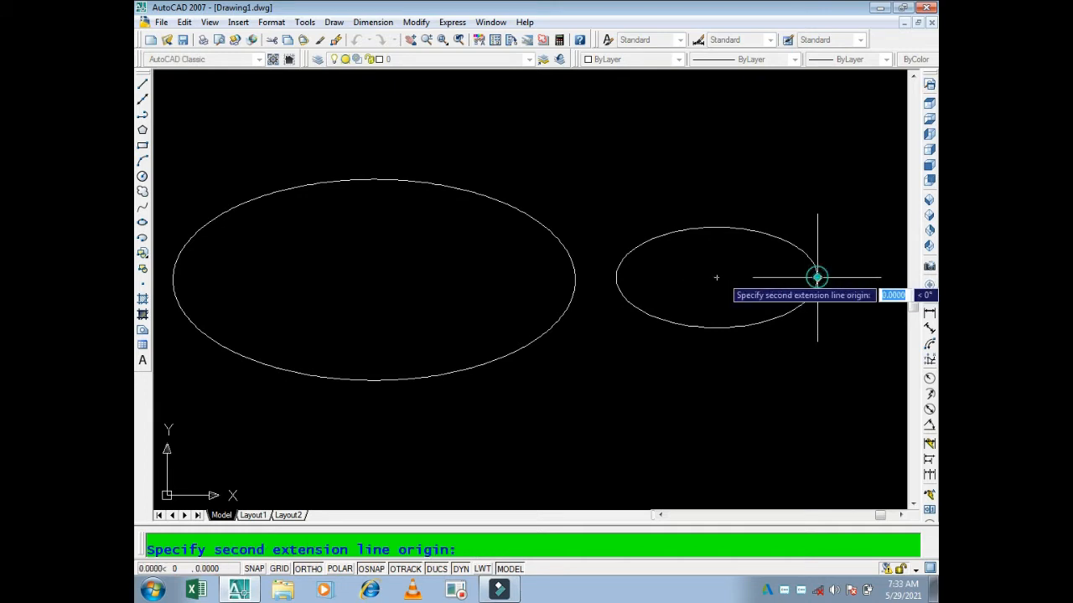
click(716, 277)
click(717, 288)
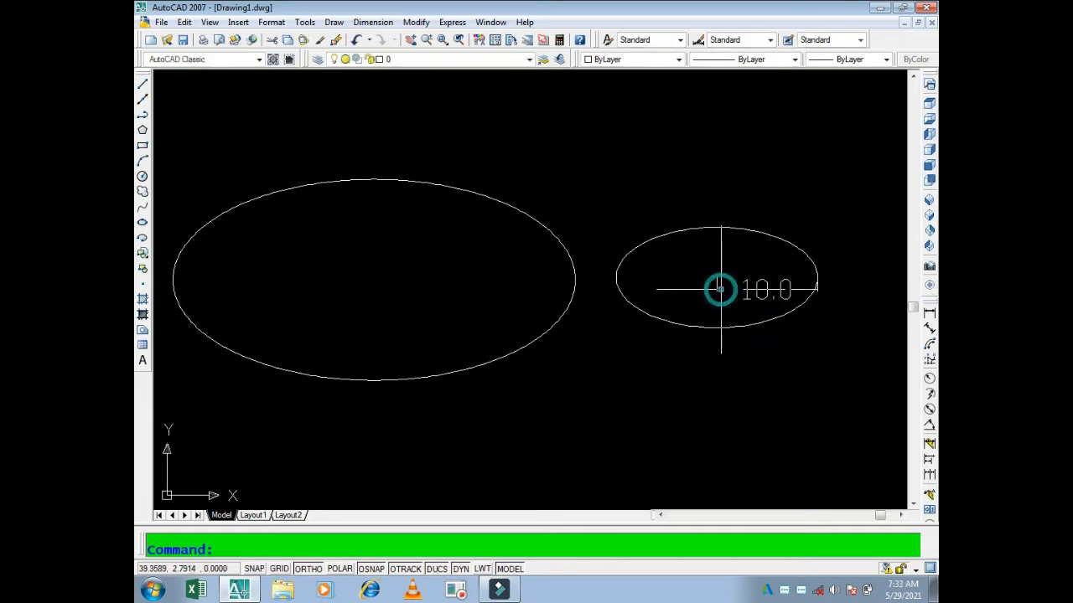
key(Return)
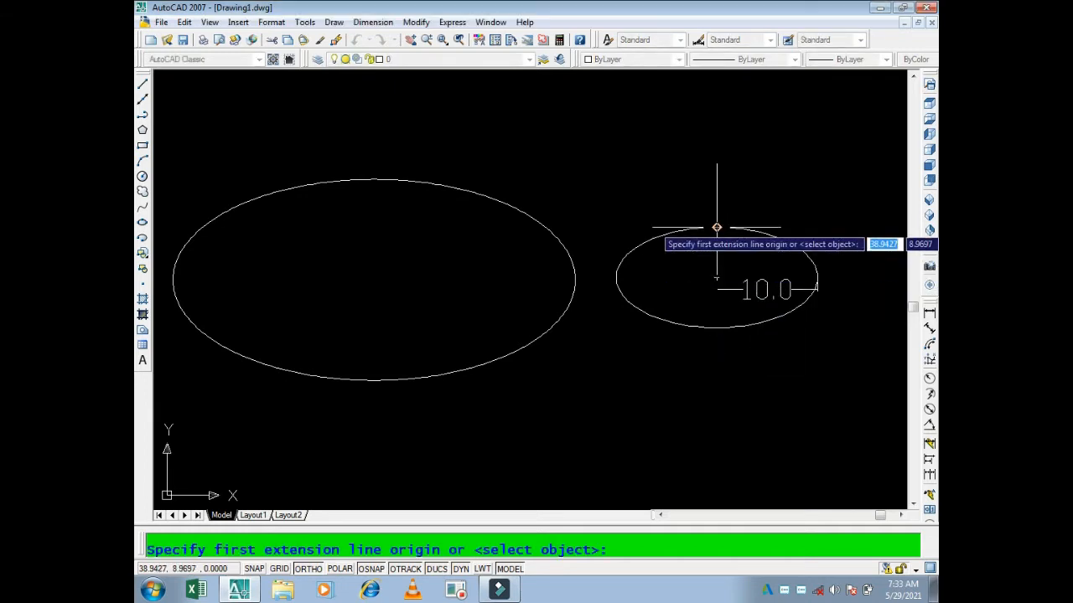
click(716, 227)
click(717, 278)
click(697, 276)
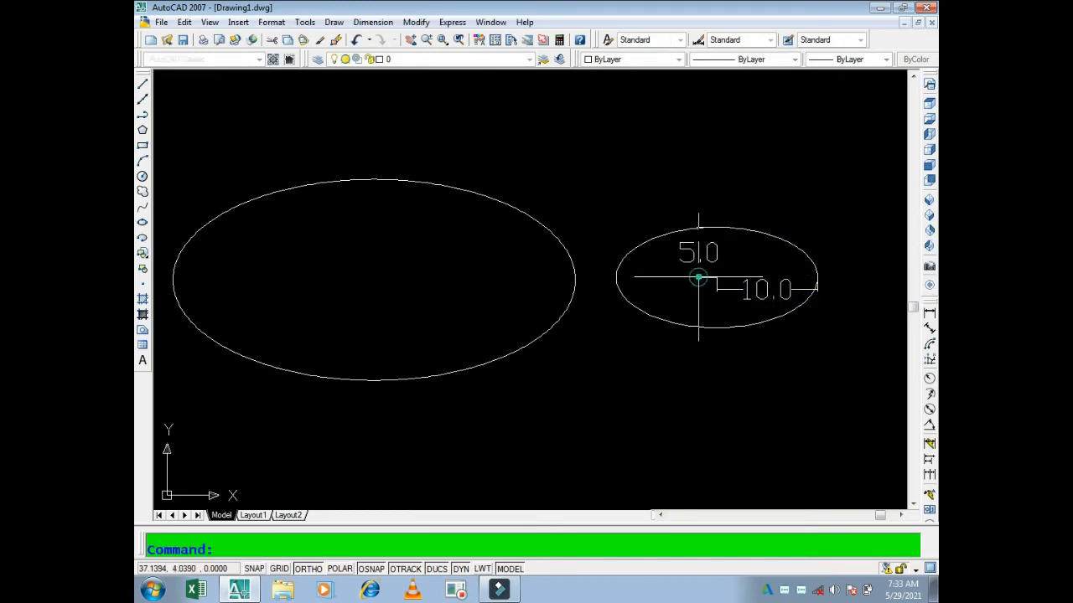
Step: Draw a third ellipse by axis endpoints to the right of the second, with a horizontal axis of 30 and an other-axis distance of 15
text(z)
key(Return)
key(Return)
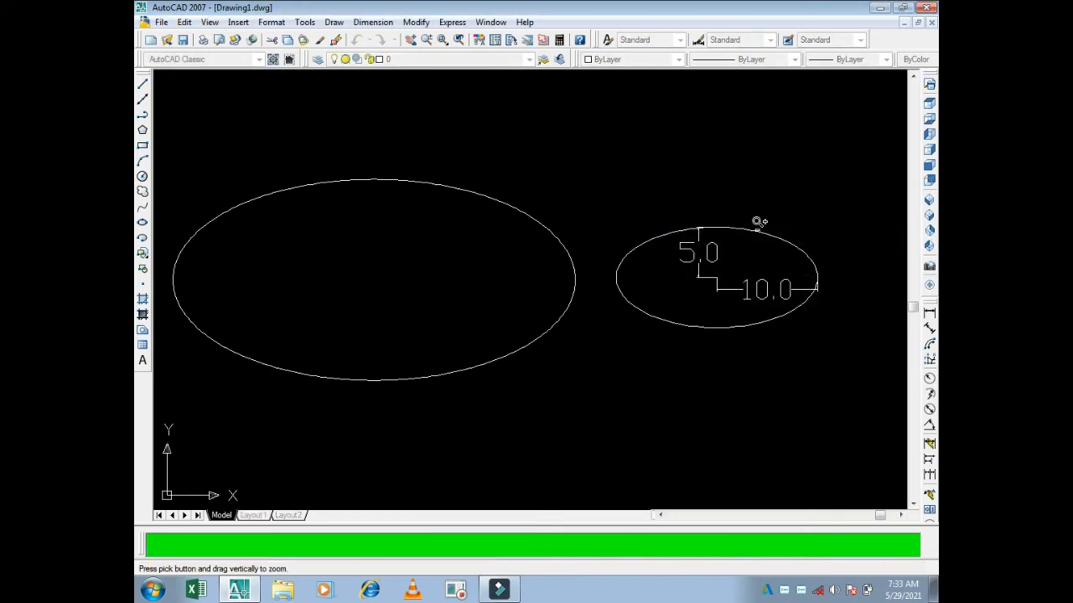
drag(616, 247, 553, 361)
key(Escape)
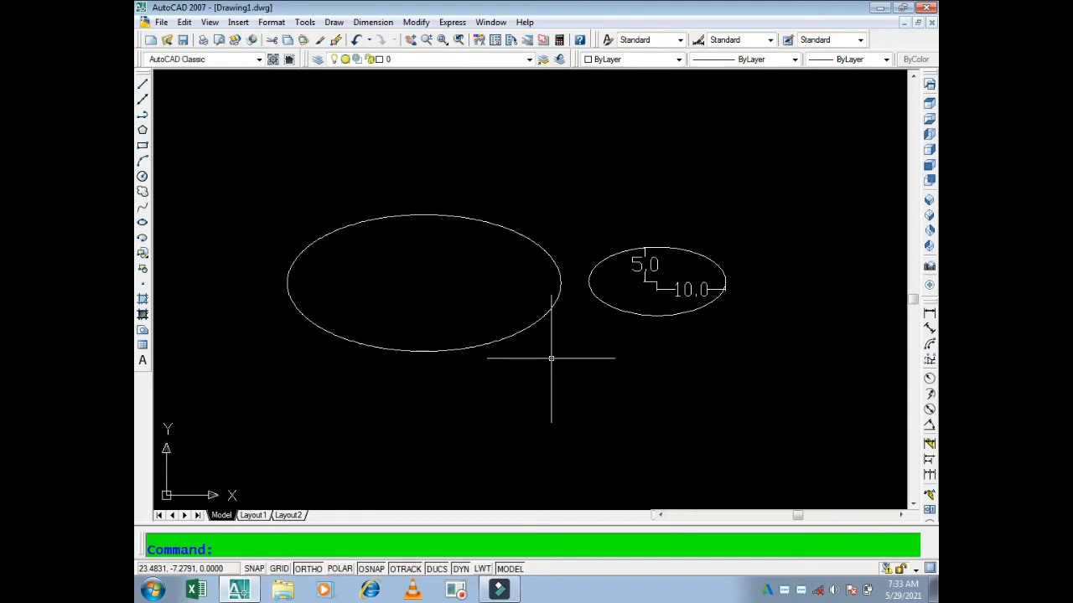
text(p)
key(Return)
drag(661, 356, 550, 314)
key(Escape)
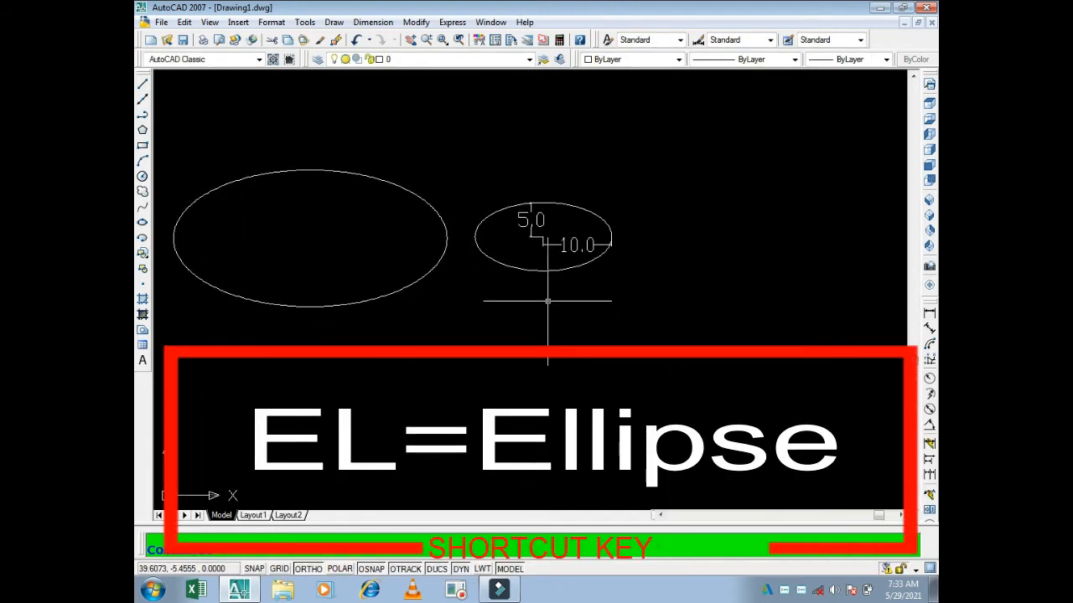
text(el)
key(Return)
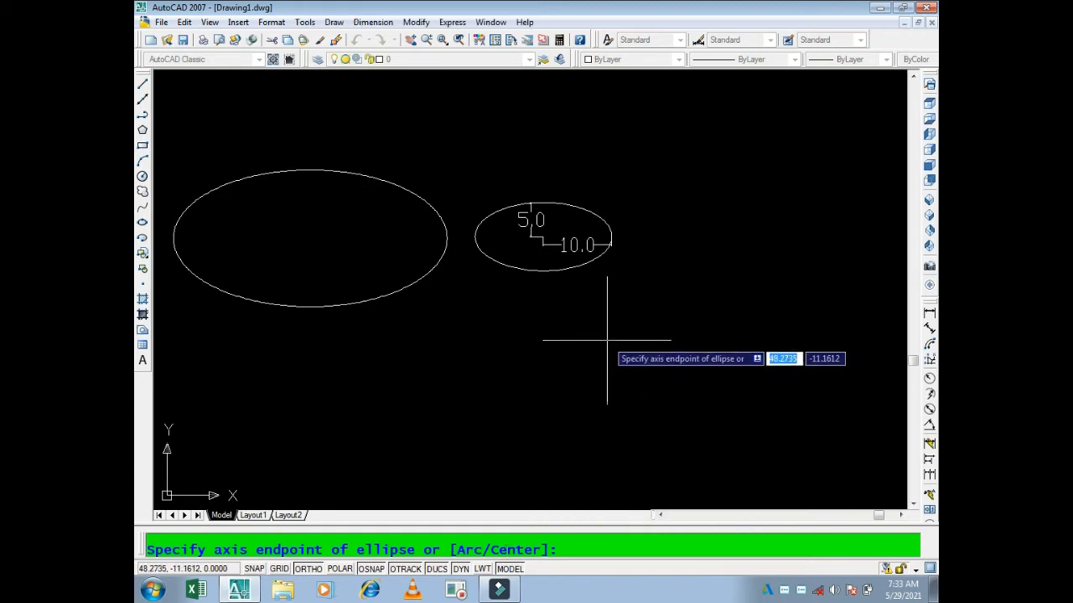
click(662, 298)
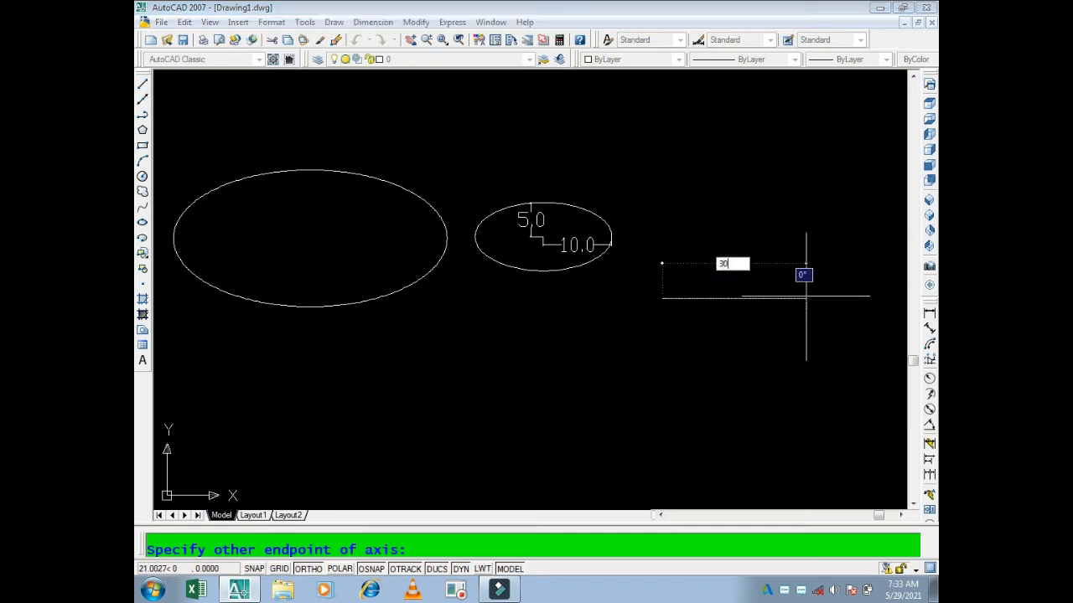
click(806, 296)
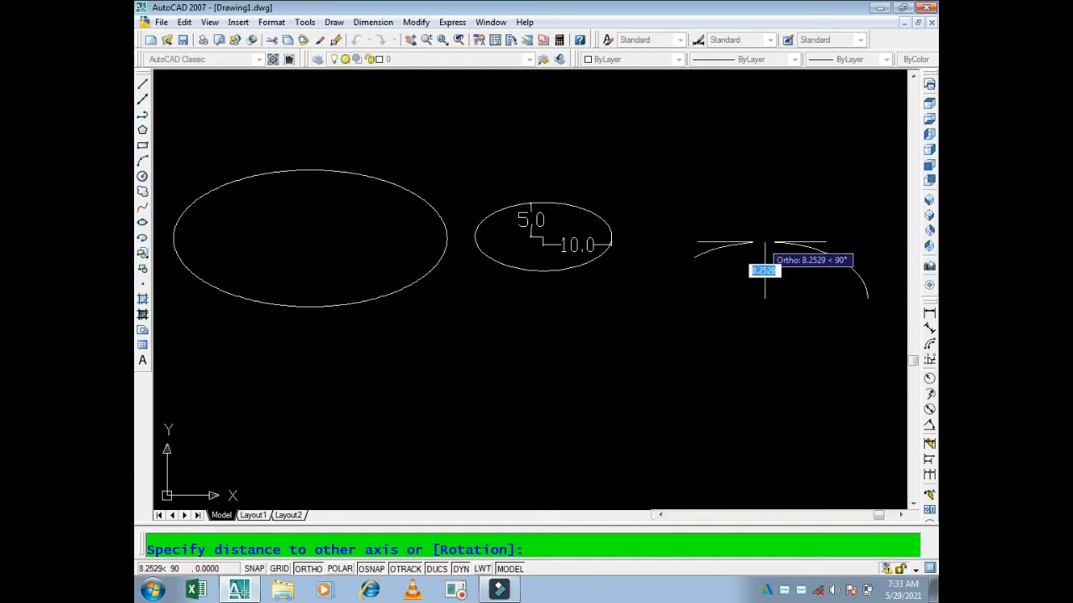
text(15)
key(Return)
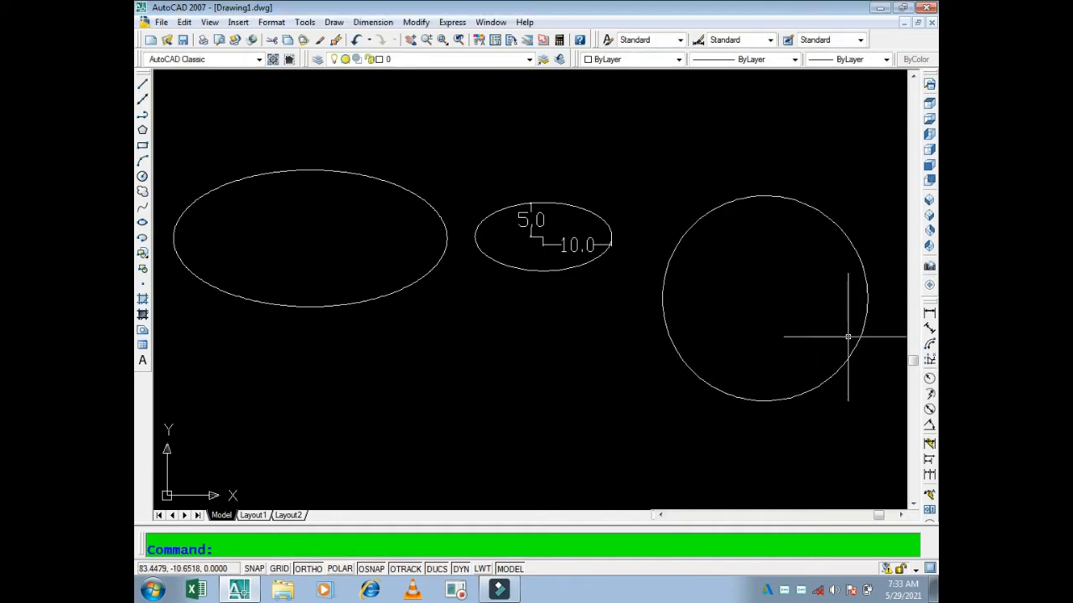
Step: Add an aligned dimension across the third ellipse's full horizontal axis, with the dimension line just below its center
text(dal)
key(Return)
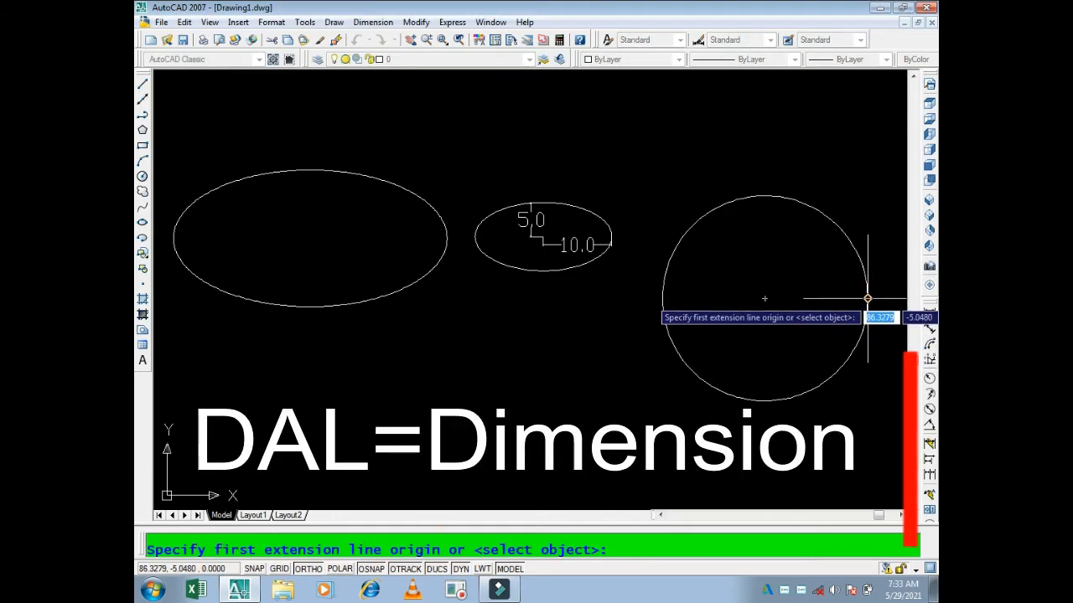
click(866, 301)
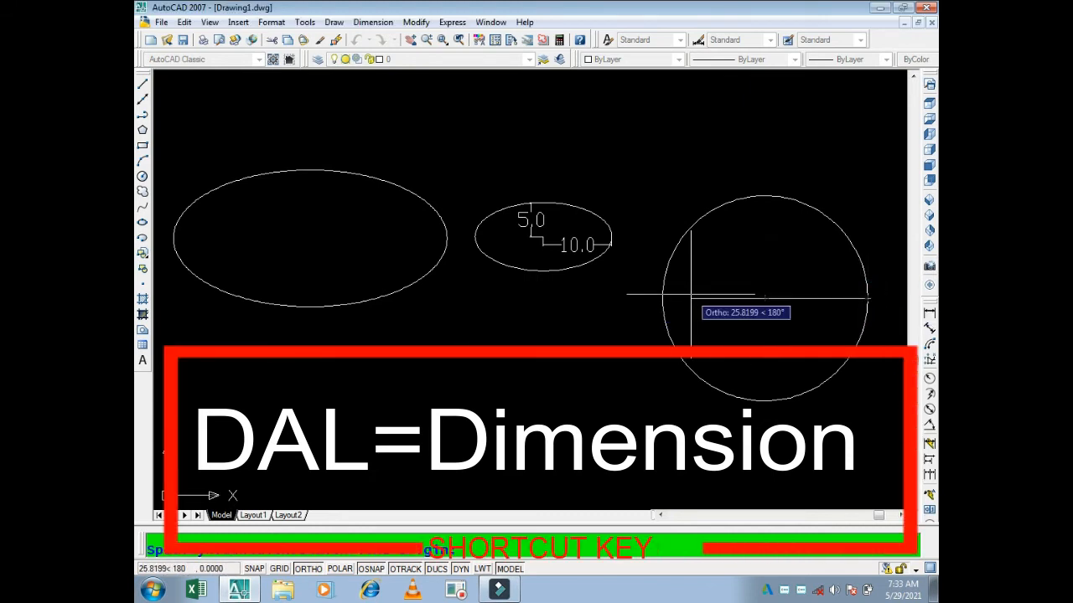
click(662, 300)
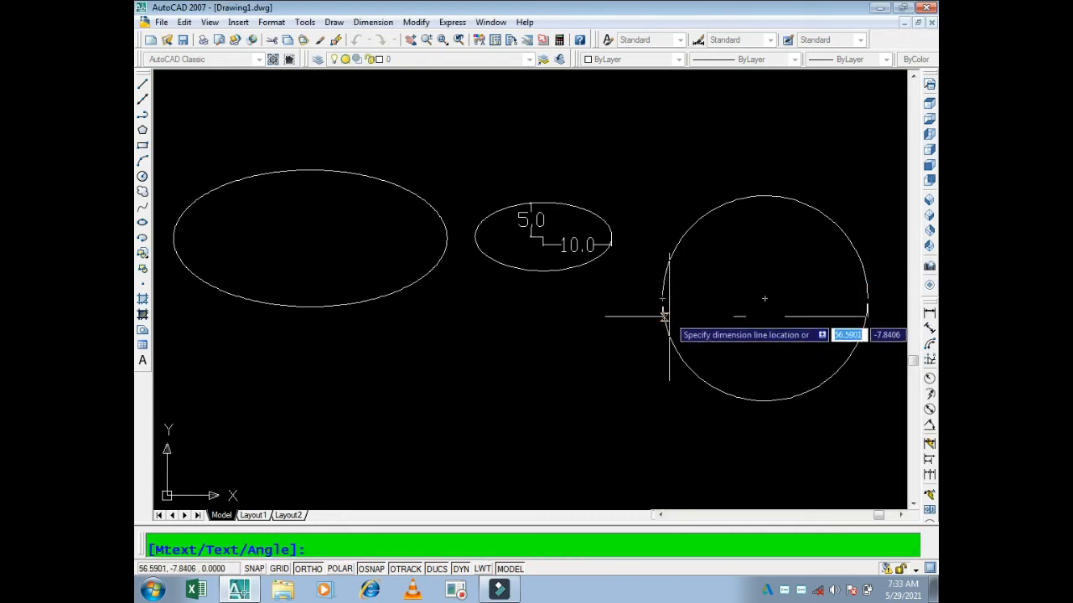
click(662, 317)
Step: Add an aligned dimension for the third ellipse's vertical semi-axis, from its center to its top quadrant, with the dimension line left of center
key(Return)
click(764, 298)
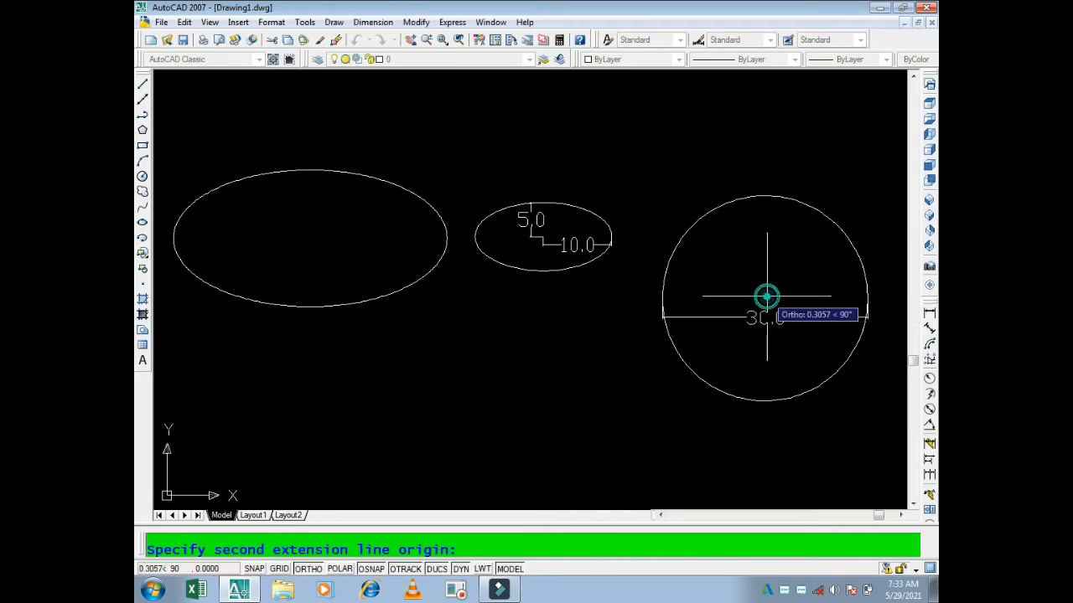
click(763, 197)
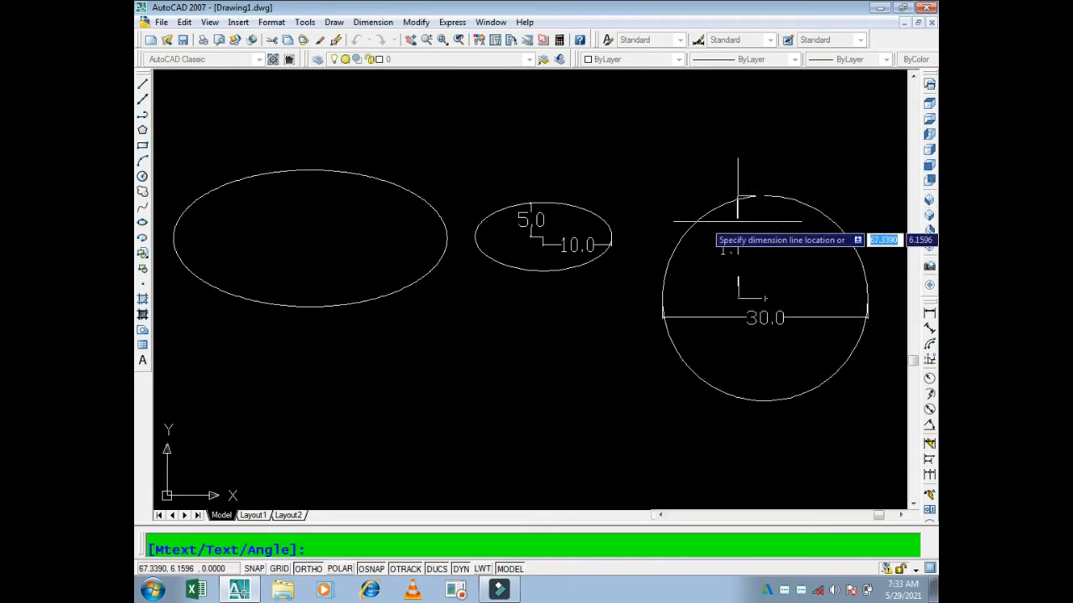
click(738, 222)
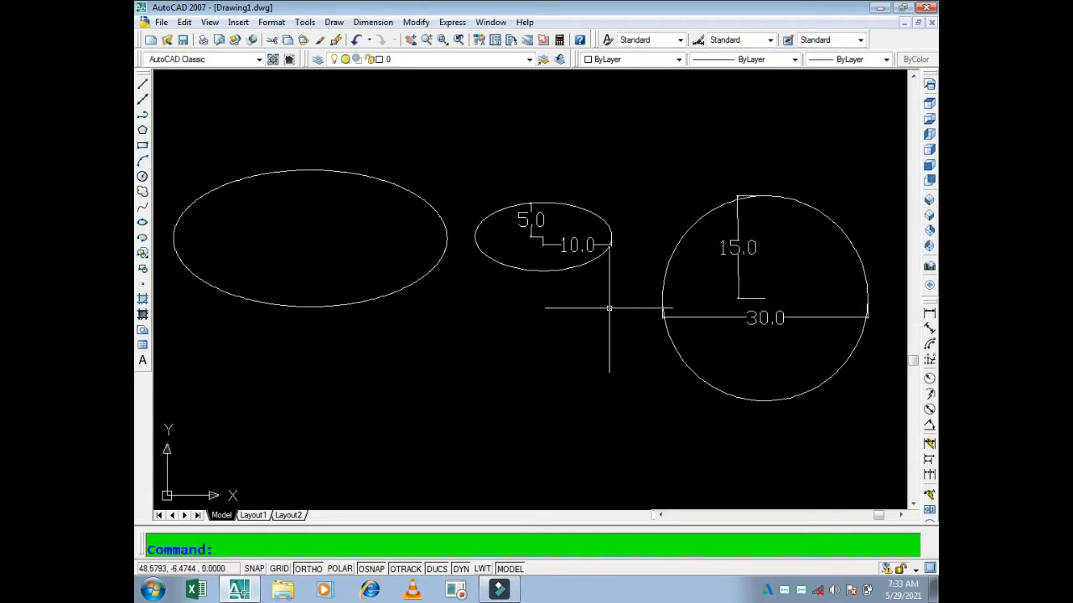
Step: Draw a fourth ellipse by axis endpoints below the first two, with a horizontal axis of 35 and an other-axis distance of 10
text(el)
key(Return)
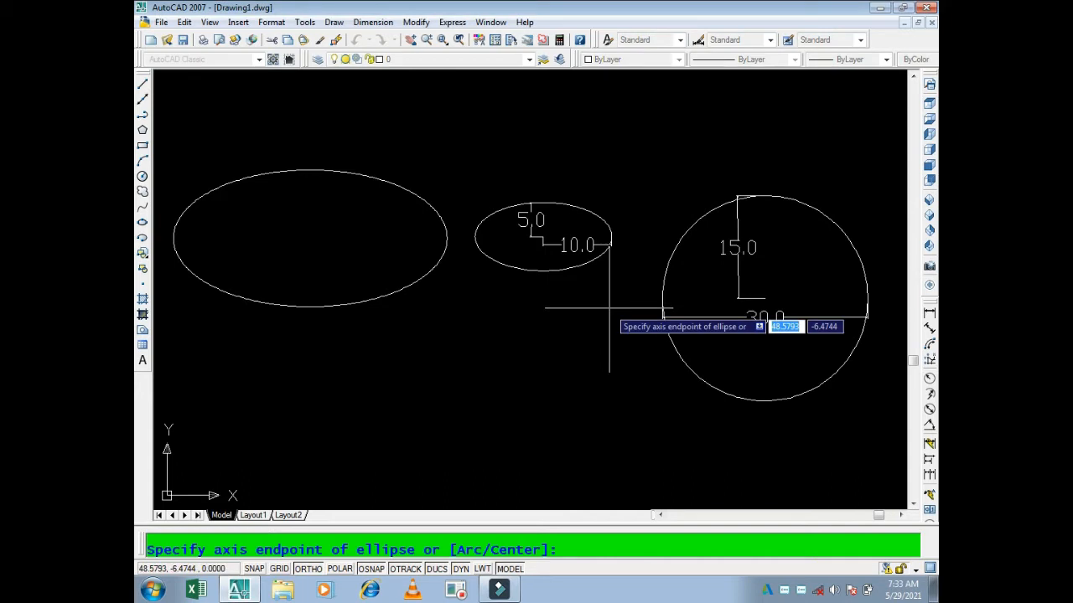
click(361, 393)
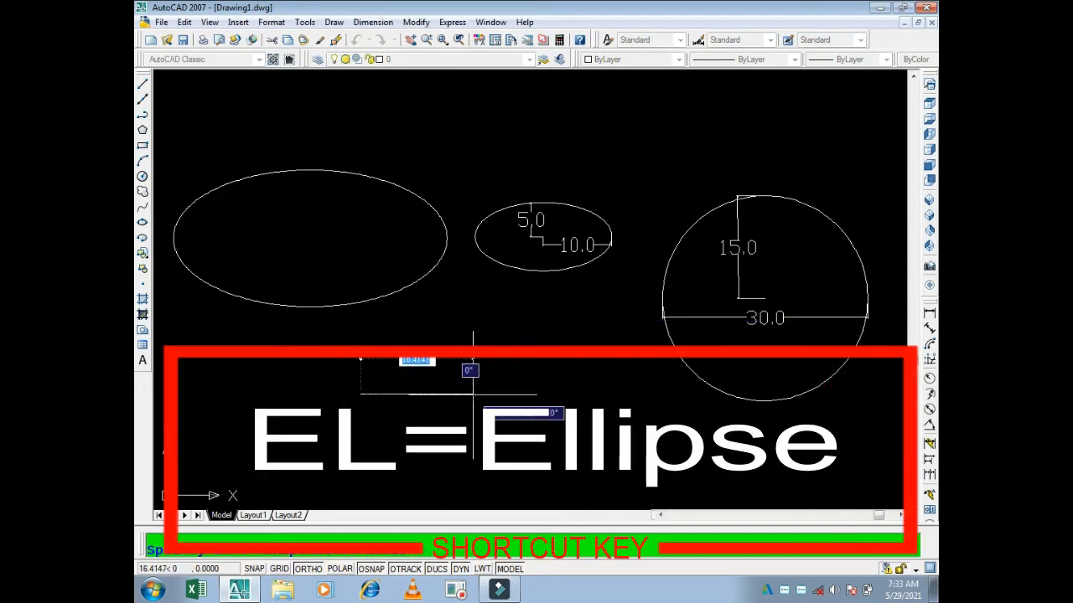
text(3)
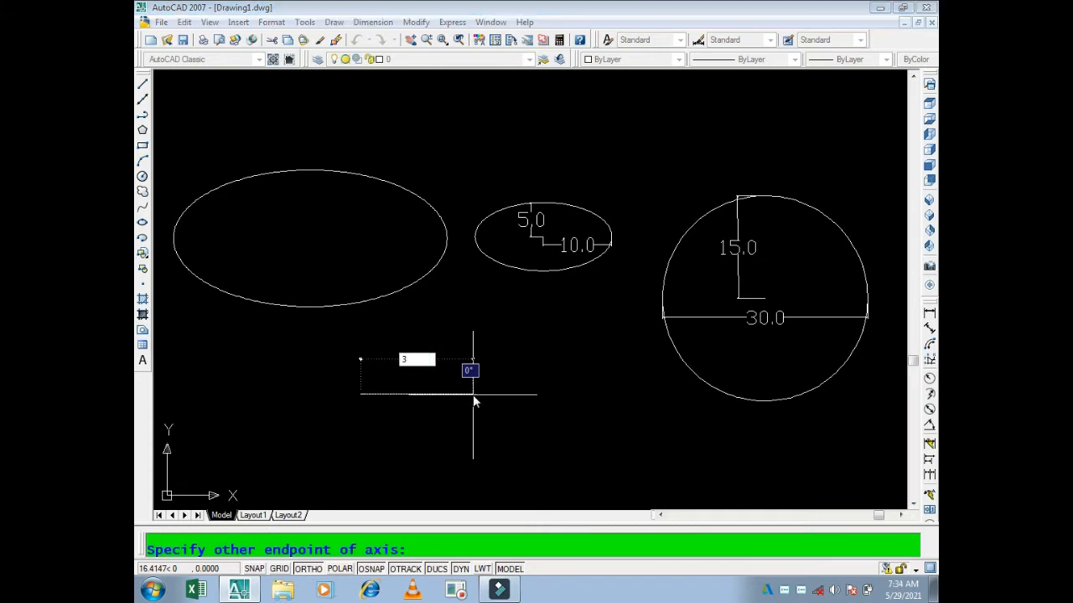
key(Return)
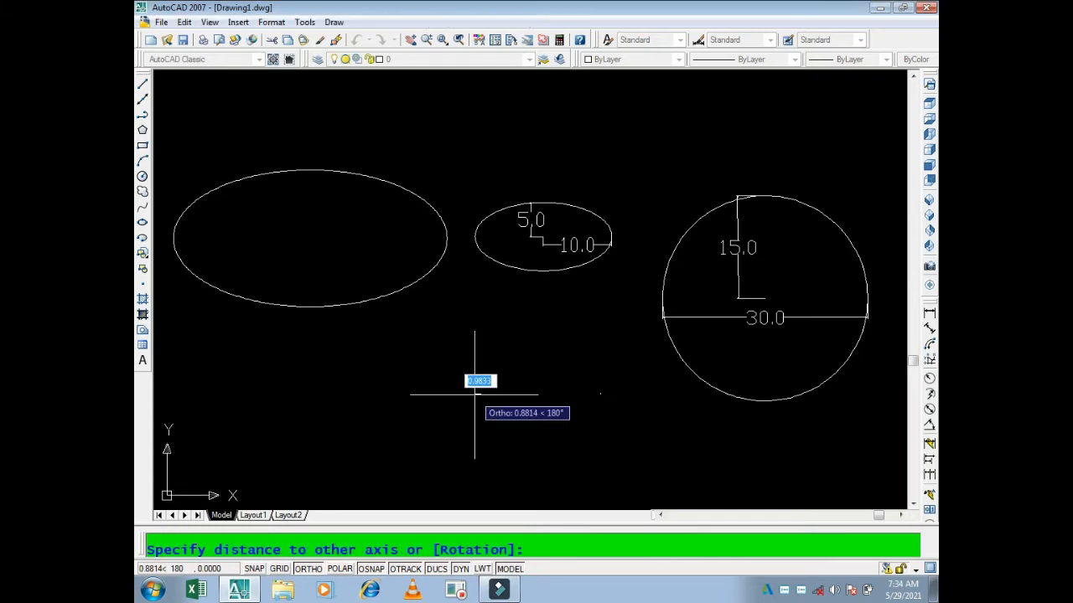
click(487, 335)
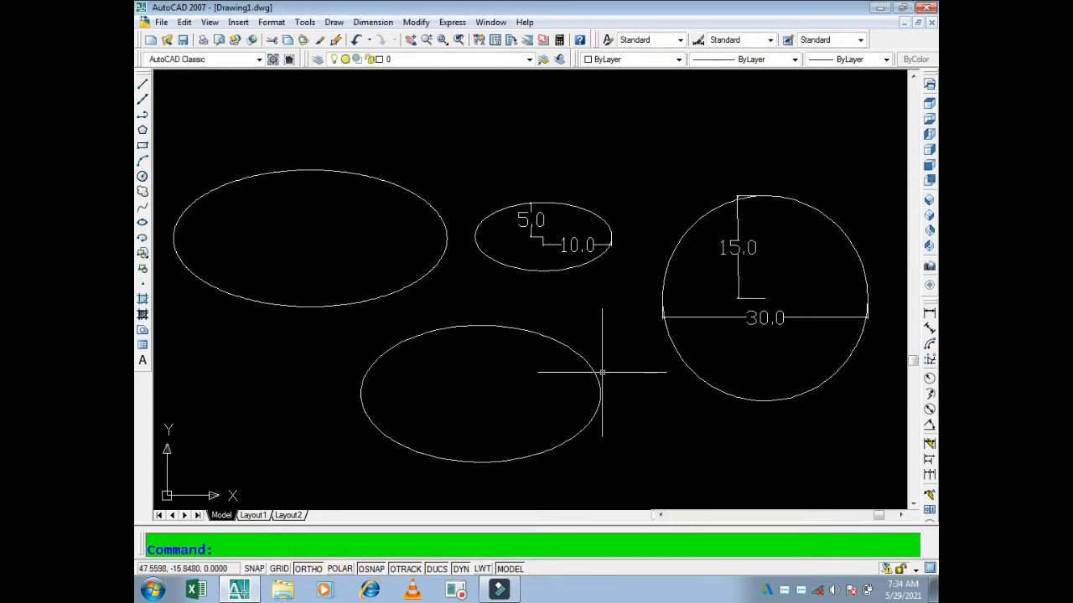
Step: Add aligned dimensions for the fourth ellipse's full horizontal axis and for its vertical semi-axis from top quadrant to center
text(DAL)
key(Return)
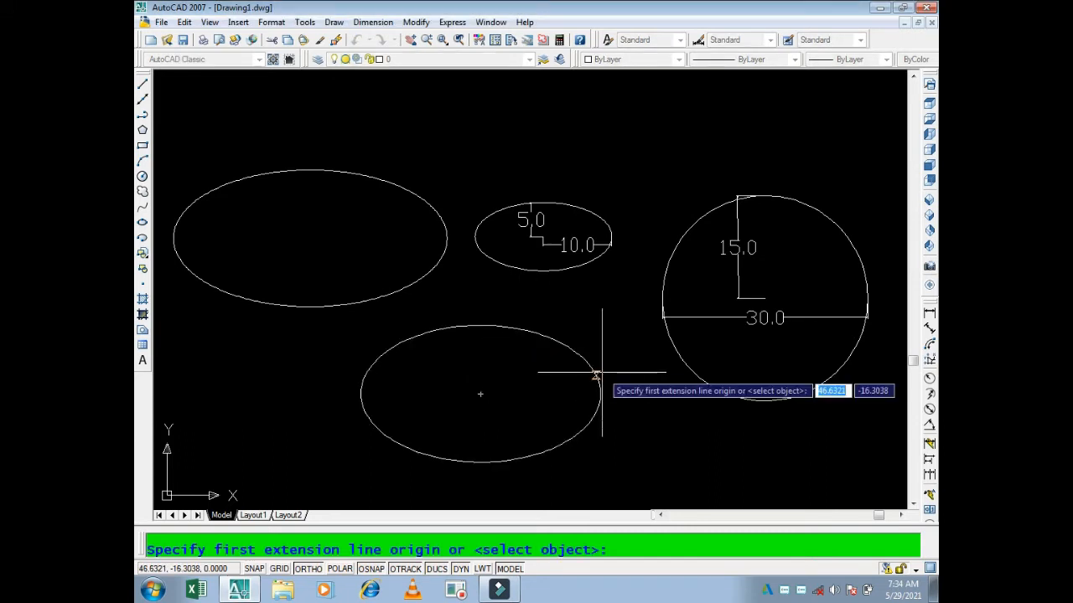
click(600, 393)
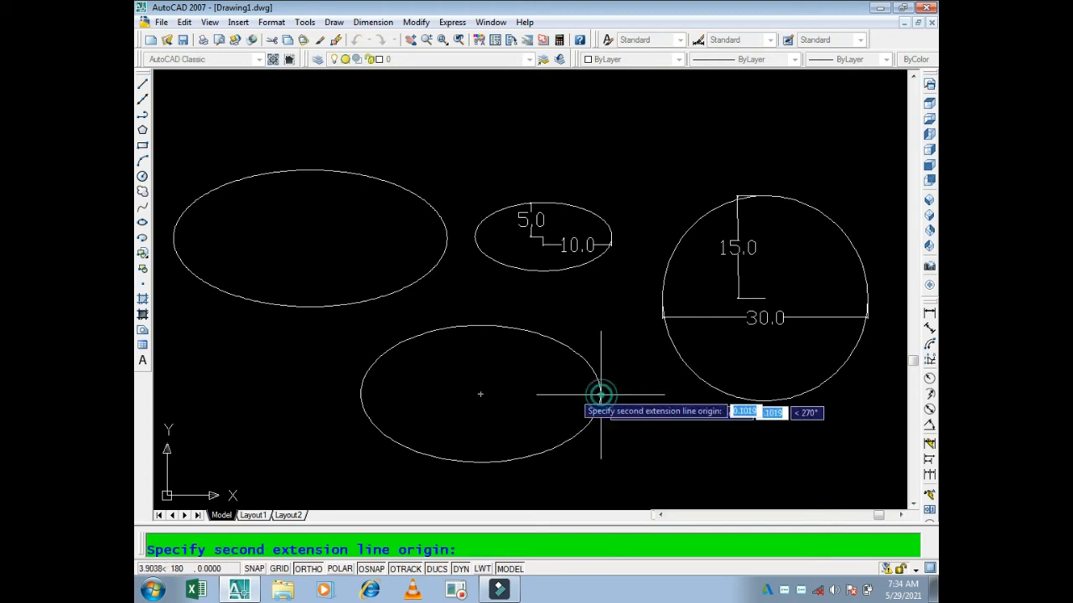
click(361, 394)
click(385, 382)
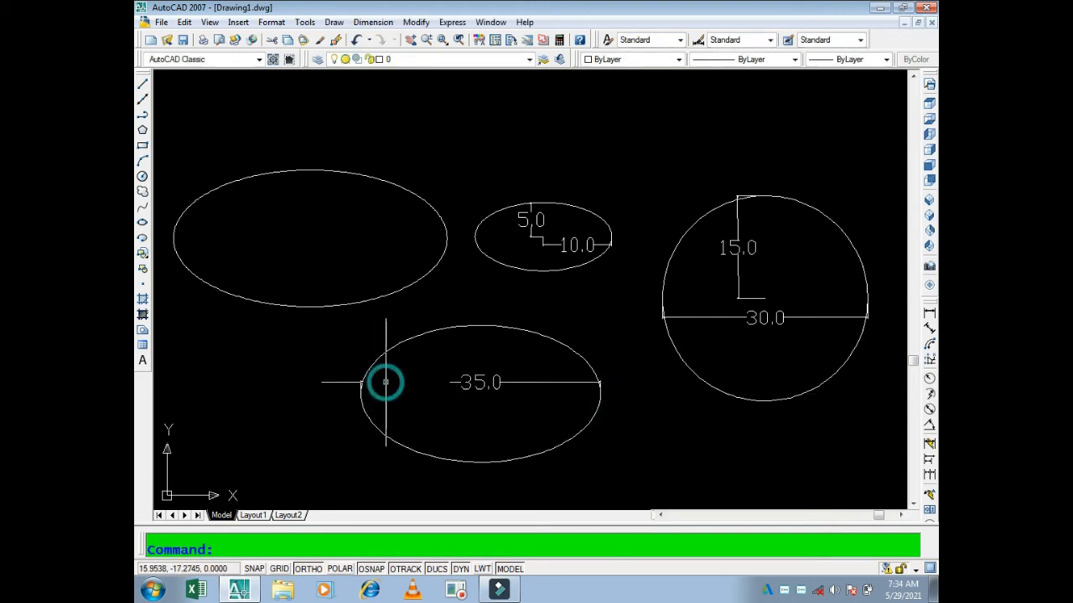
key(Return)
click(480, 325)
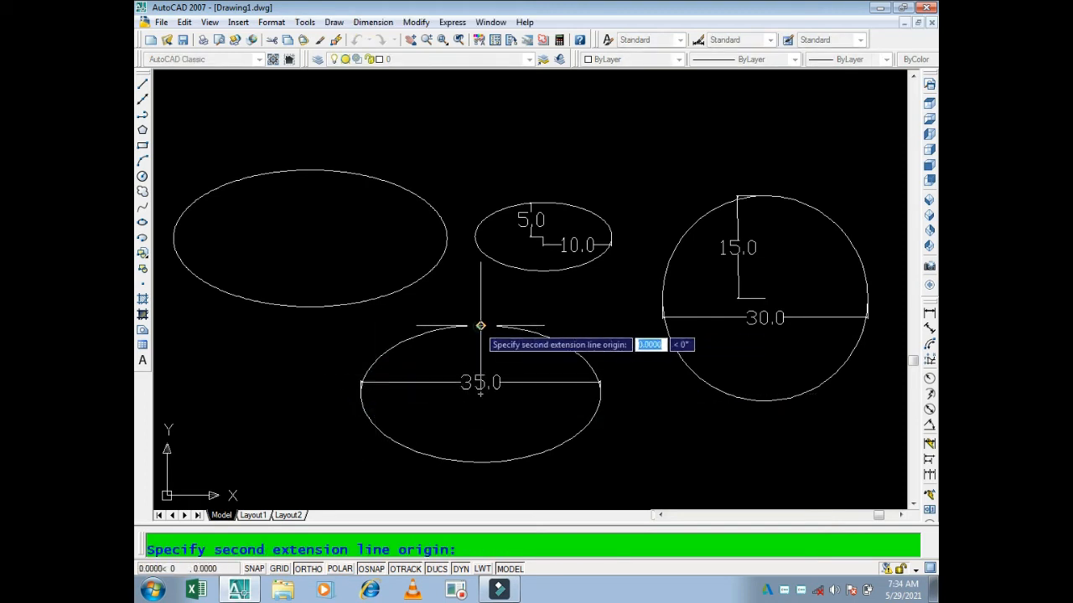
click(480, 394)
click(431, 408)
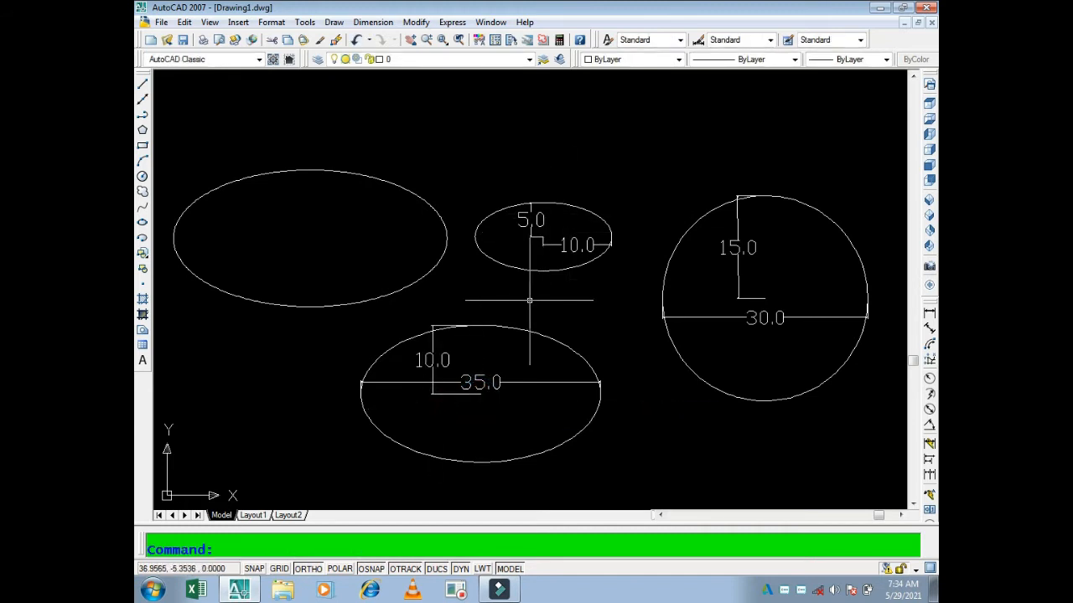
Step: Begin a fifth ellipse with the Center option to the right of the third, giving it a horizontal semi-axis of 20
text(z)
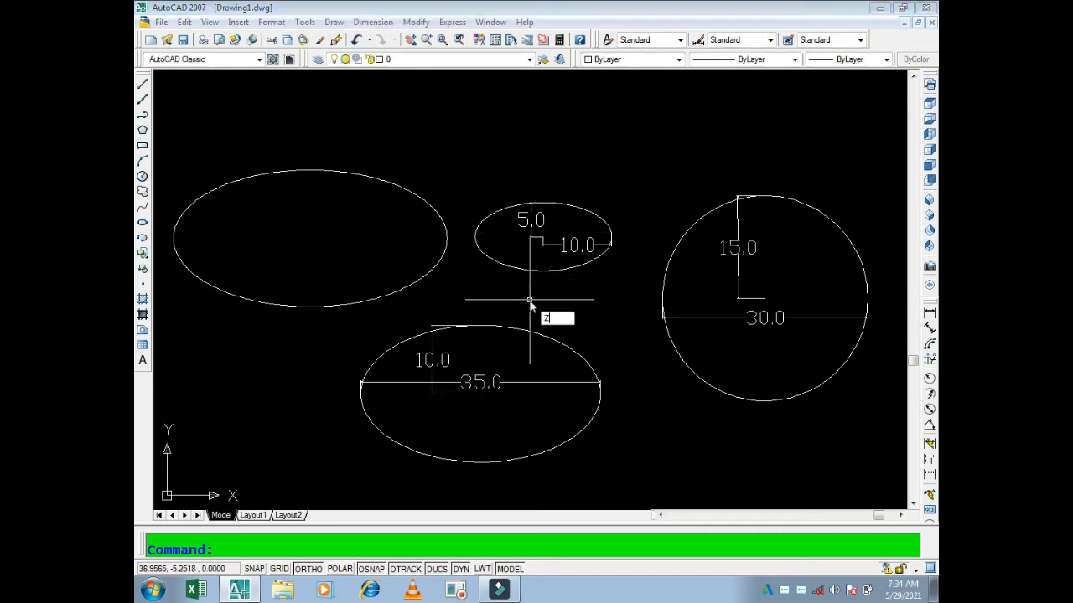
key(Return)
key(Return)
drag(530, 300, 496, 364)
key(Escape)
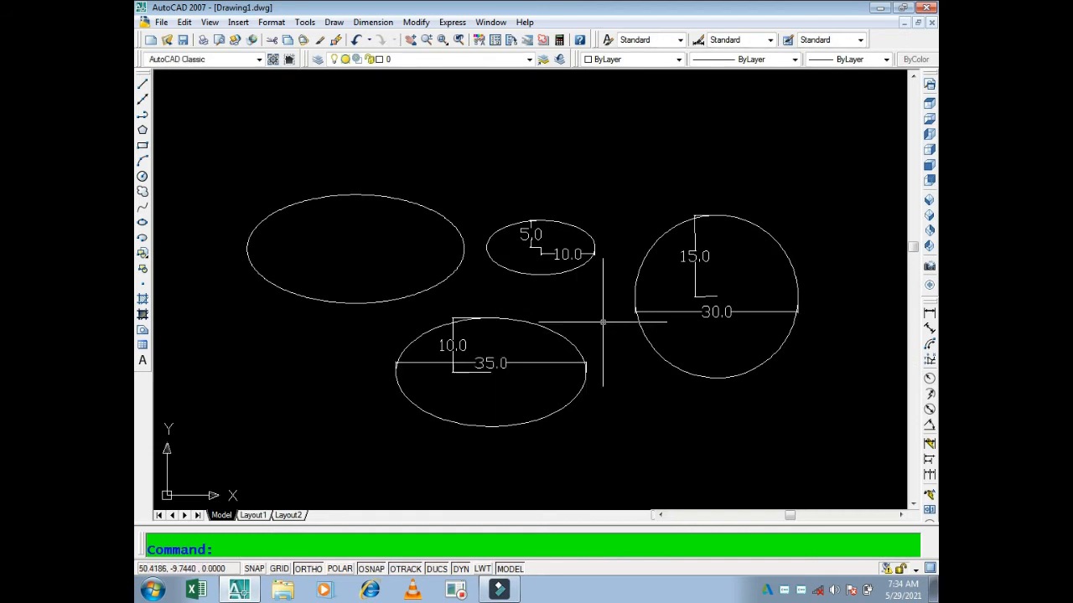
text(p)
key(Return)
mouse_move(690, 341)
mouse_down()
mouse_move(569, 317)
mouse_move(526, 320)
mouse_up()
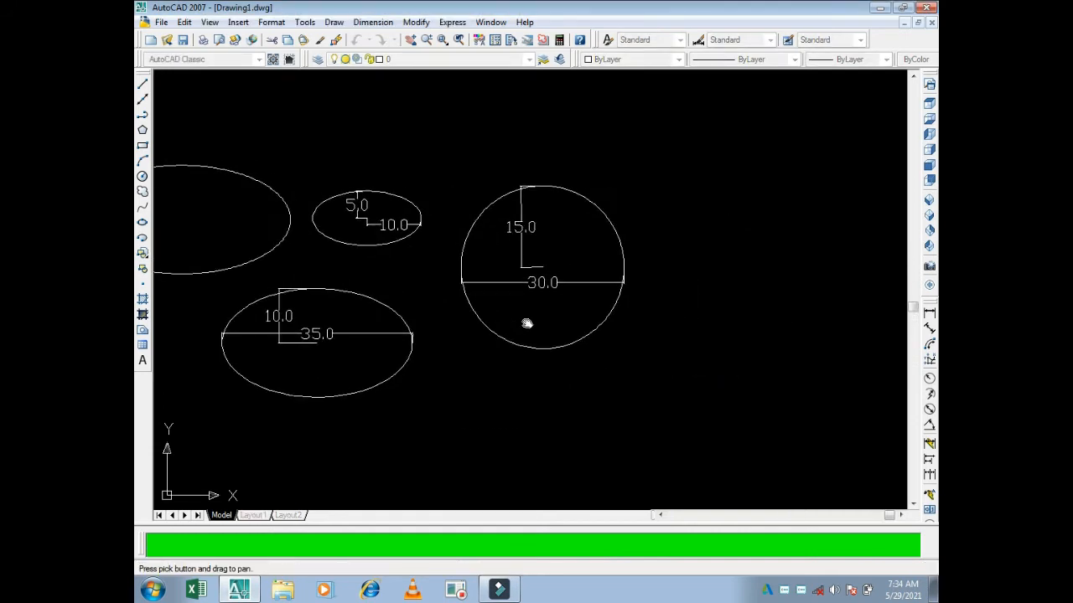
key(Escape)
text(el)
key(Return)
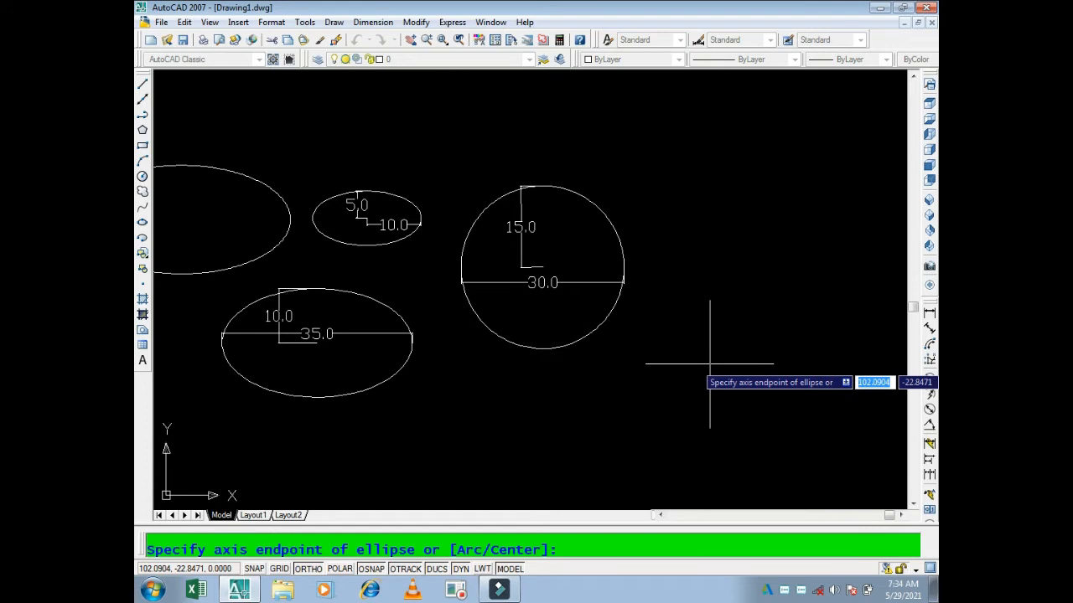
text(C)
key(Return)
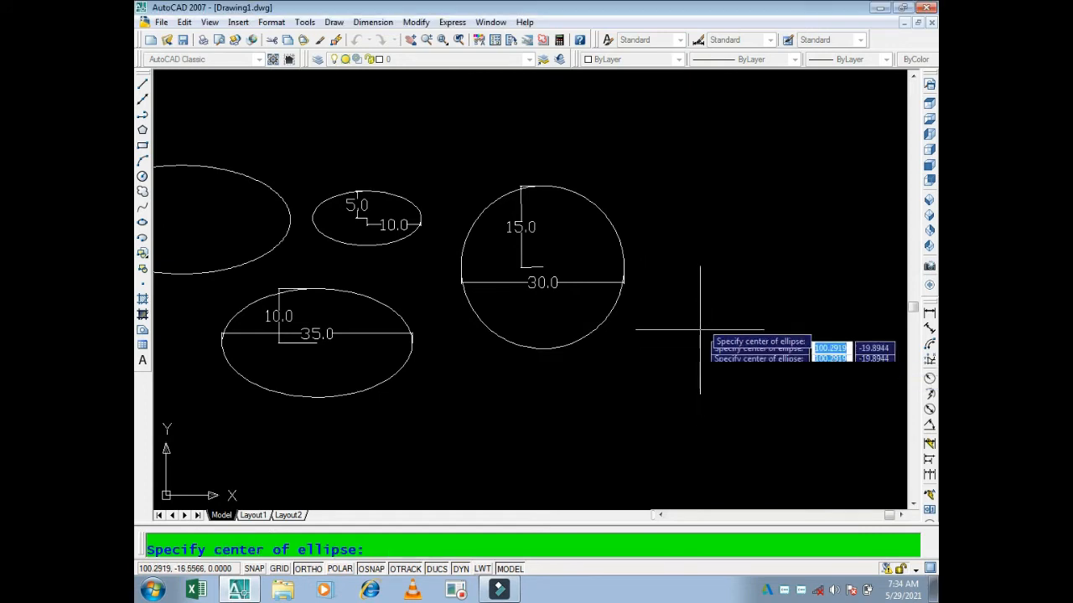
click(731, 283)
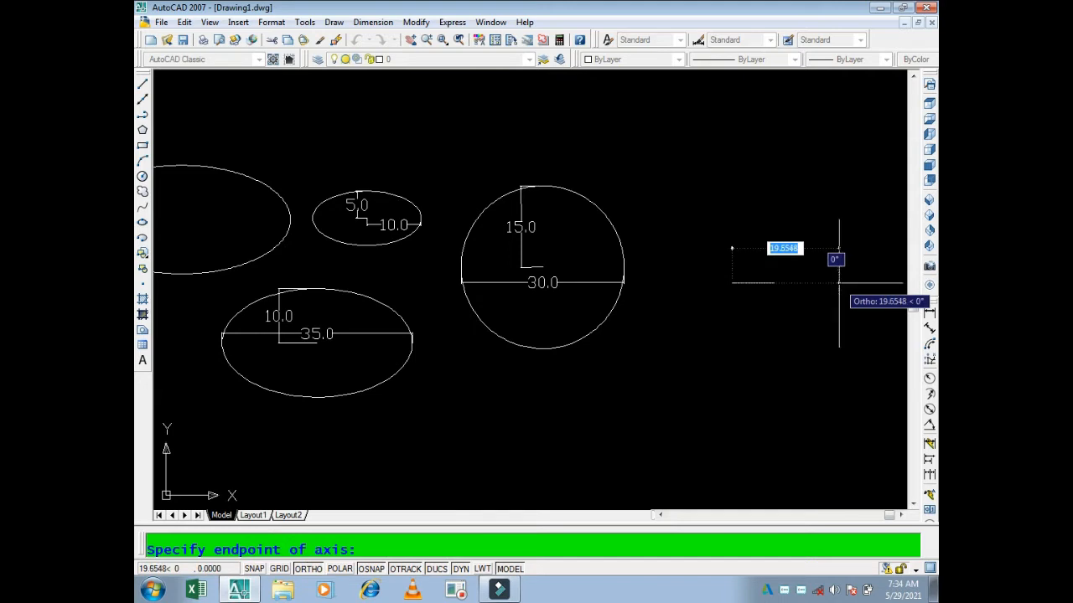
key(Return)
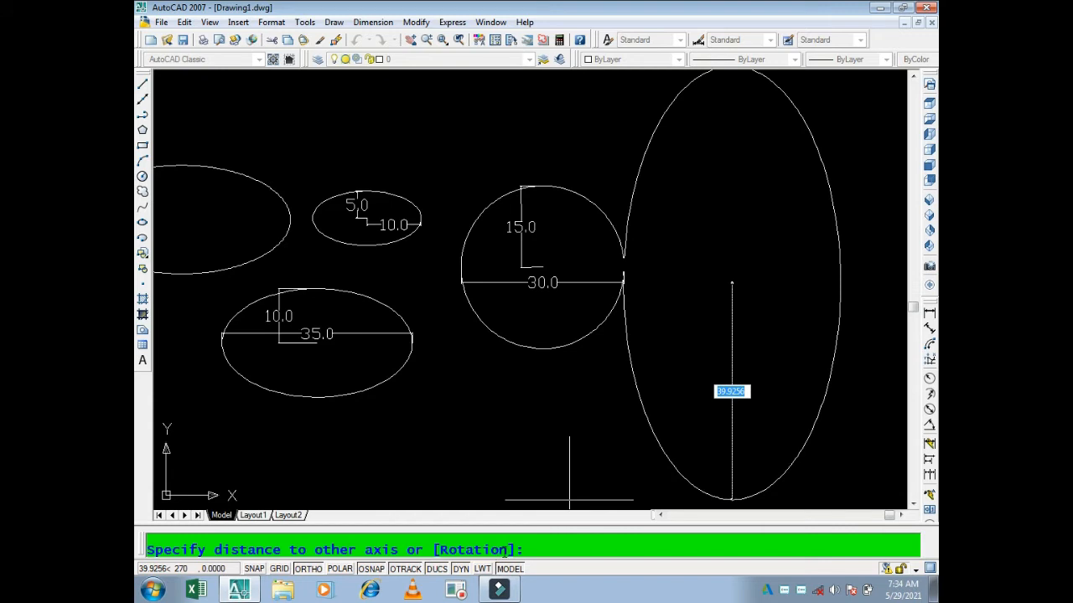
Step: Complete the fifth ellipse with the Rotation option, using a 45-degree rotation around its major axis
text(r)
key(Return)
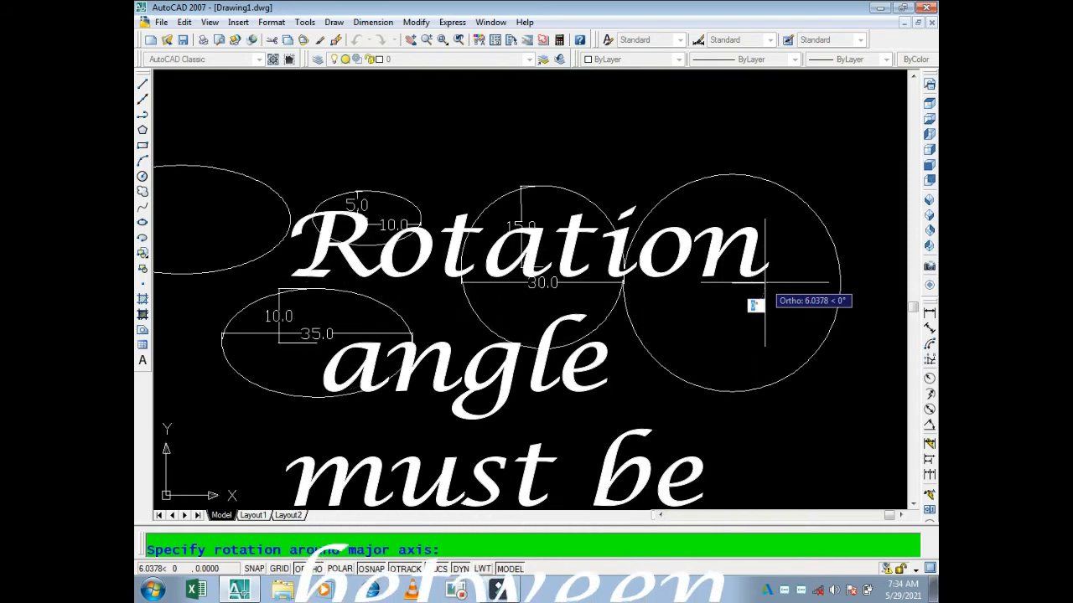
text(45)
key(Return)
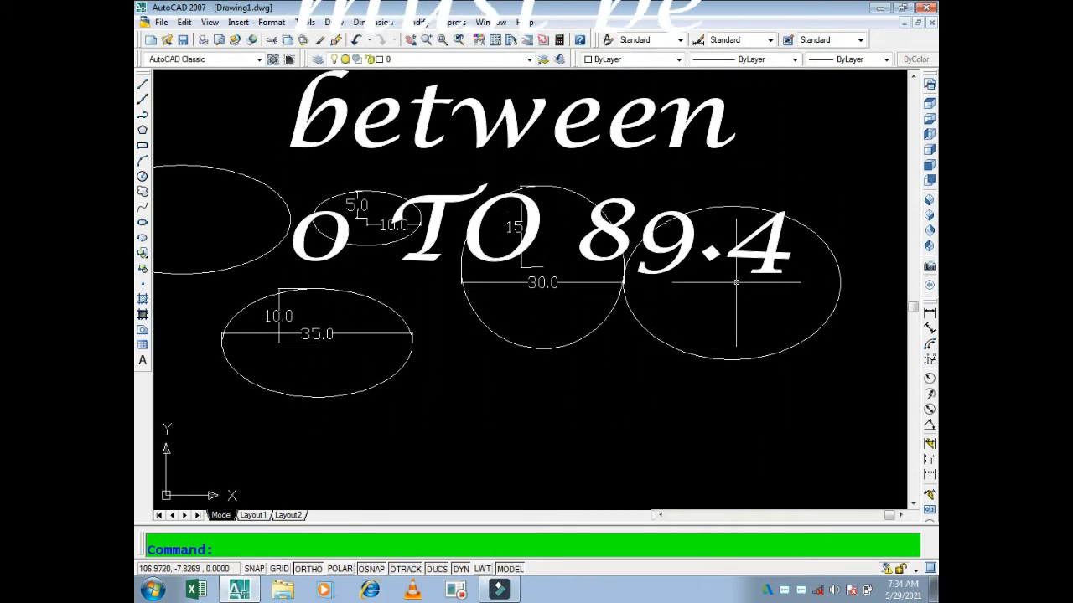
Step: Move the fifth ellipse a short distance horizontally to the right so that it clears the third ellipse
text(z)
key(Return)
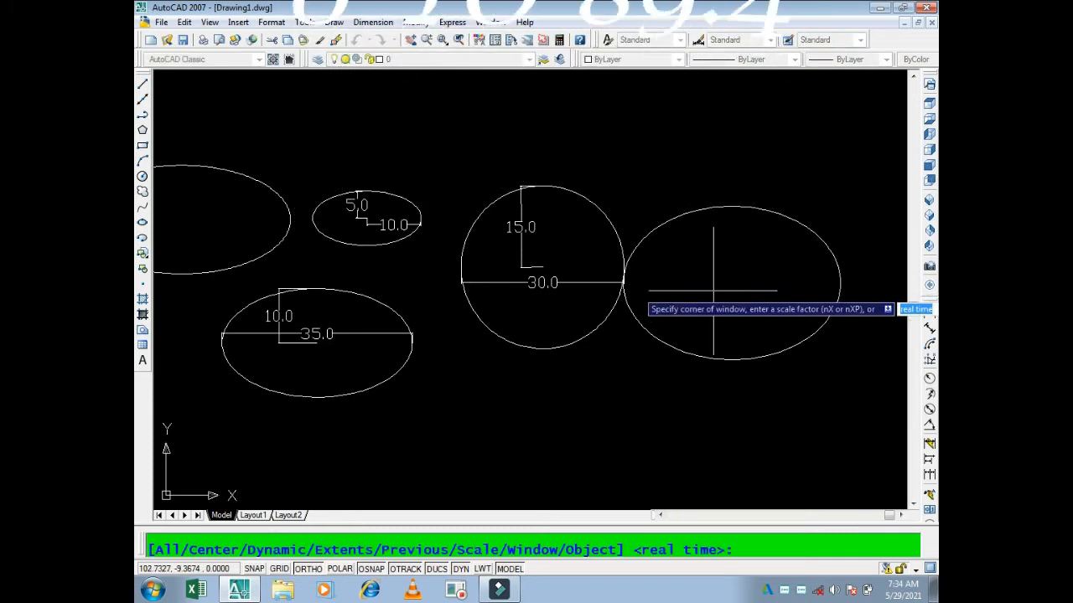
key(Escape)
text(e)
key(Return)
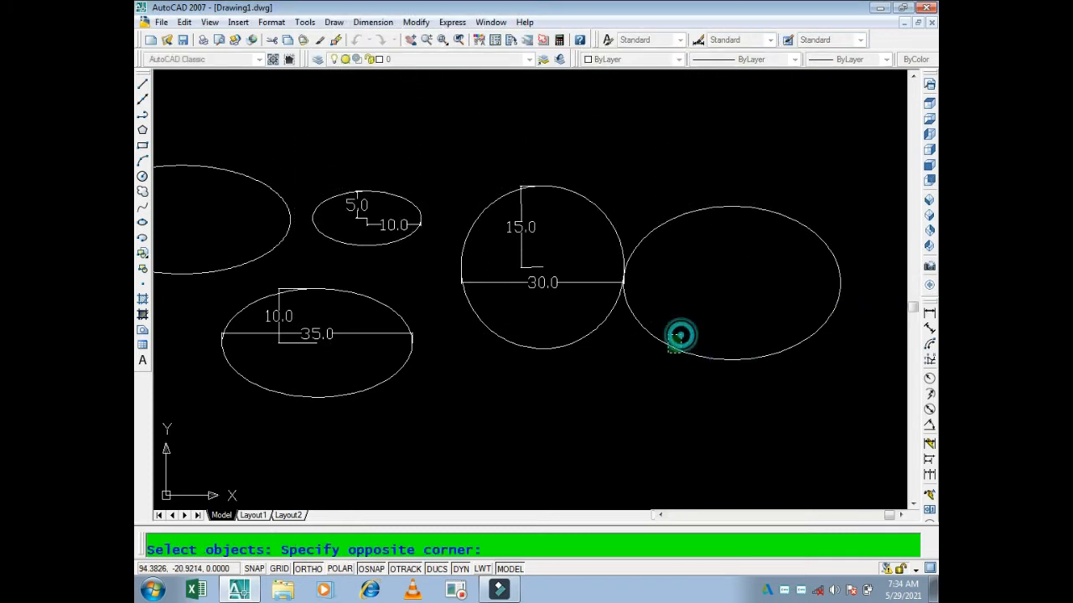
click(668, 352)
right_click(668, 352)
click(689, 313)
click(702, 309)
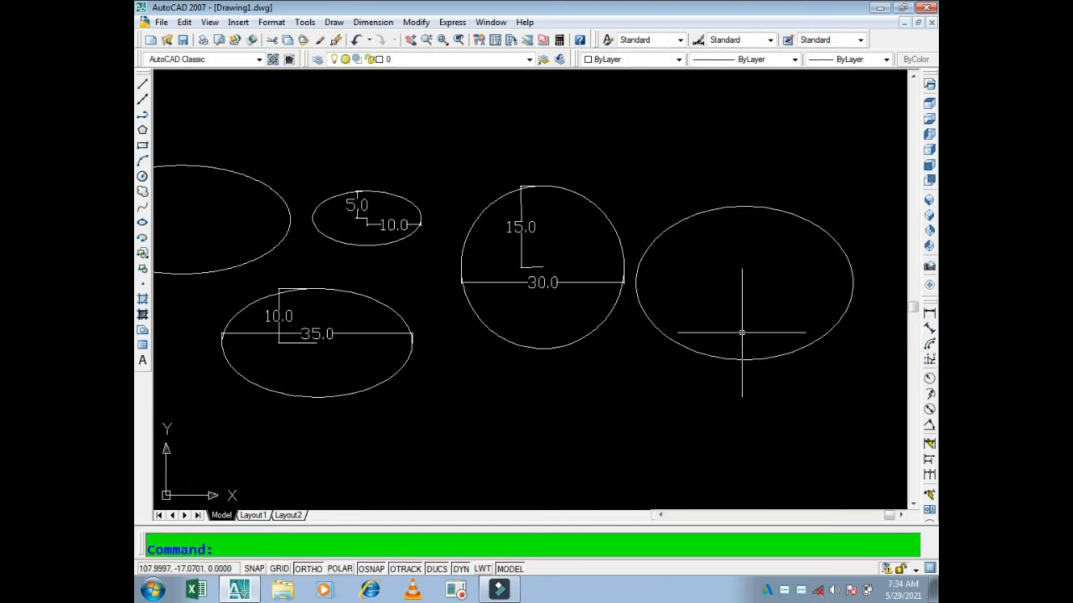
Step: Tilt the view with 3D Orbit to examine how rotation flattens a circle into an ellipse, and return to the flat view
text(3DO)
key(Return)
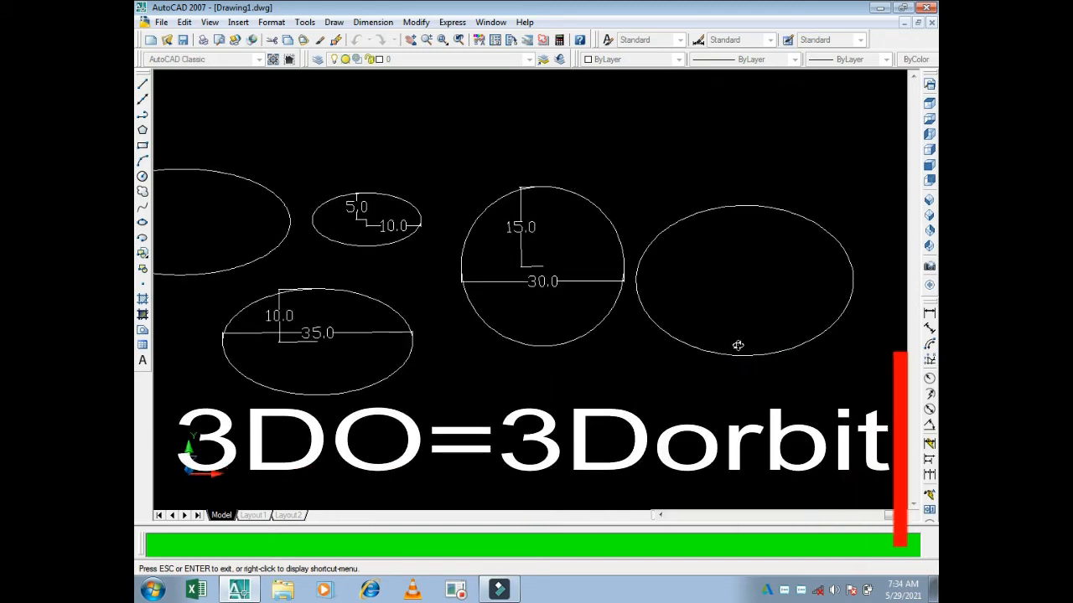
drag(737, 344, 730, 263)
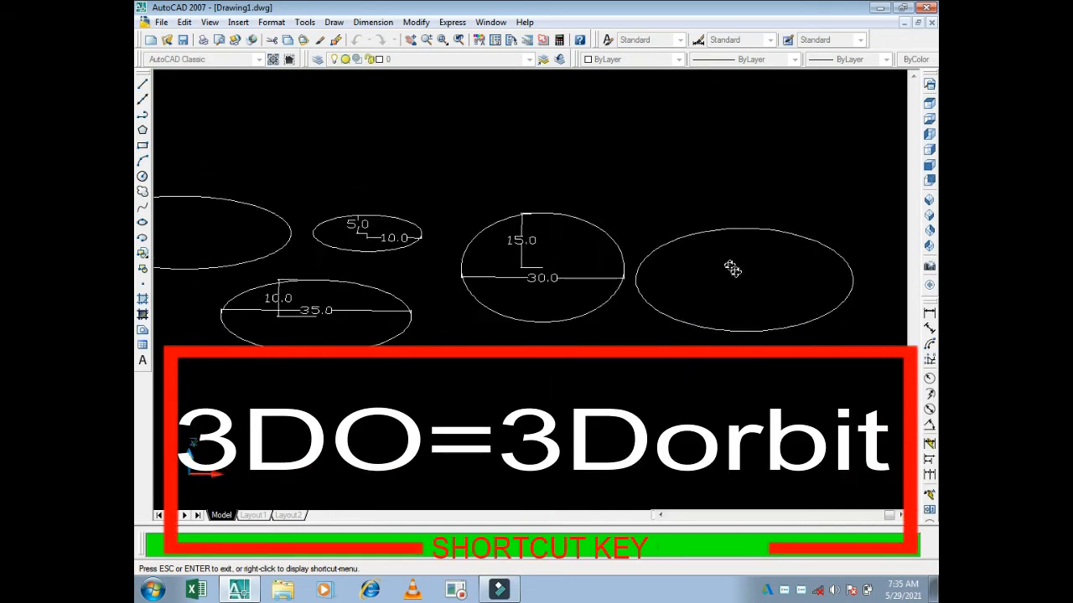
key(Escape)
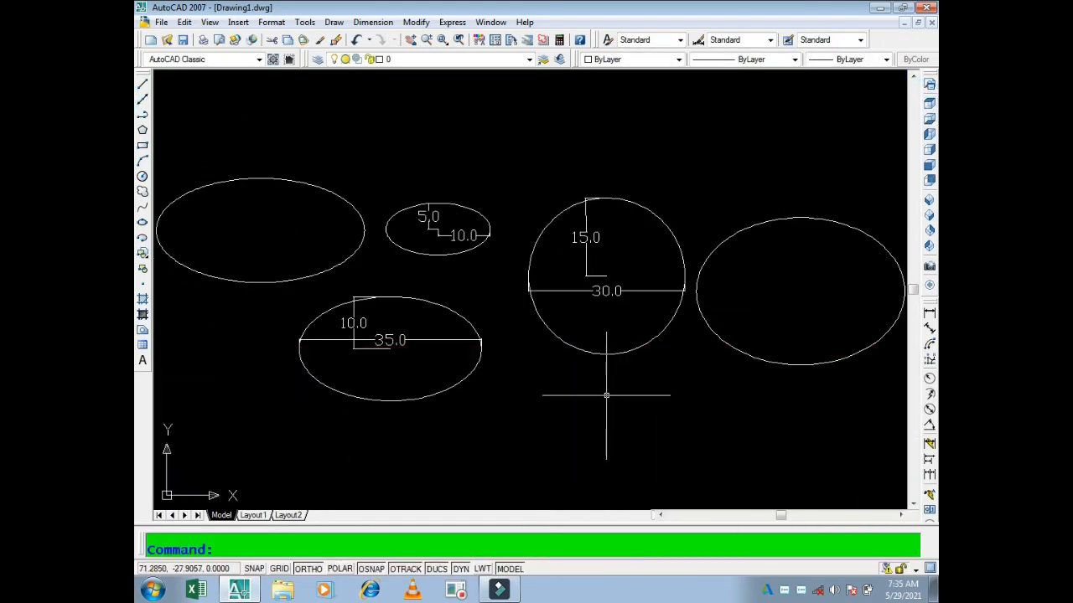
Step: Add an aligned dimension from the fifth ellipse's right quadrant to its center, with the dimension line just above the center
middle_drag(606, 395, 589, 323)
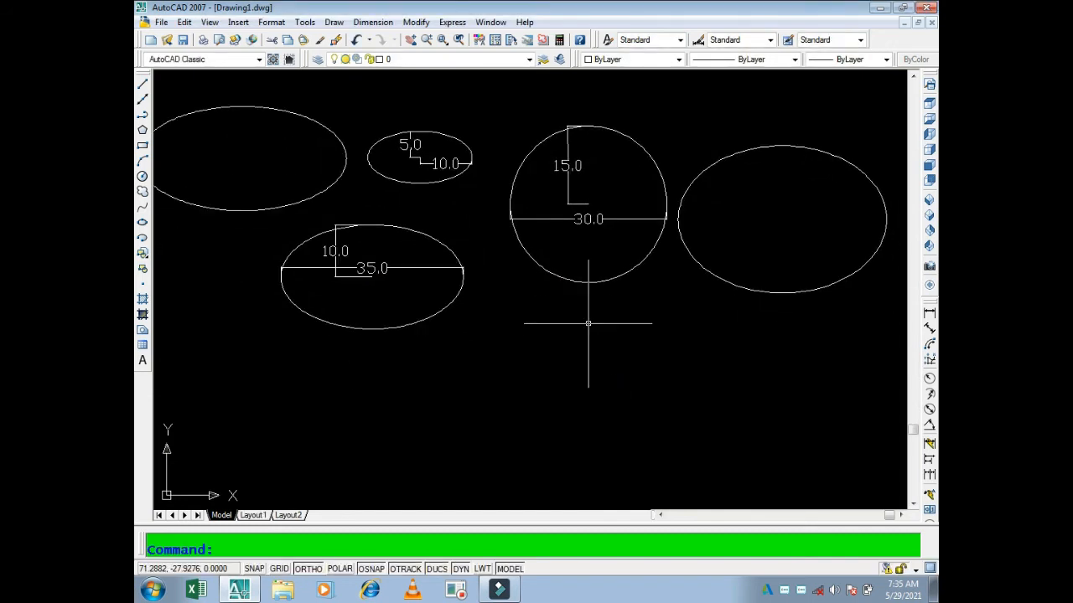
text(DAL)
key(Return)
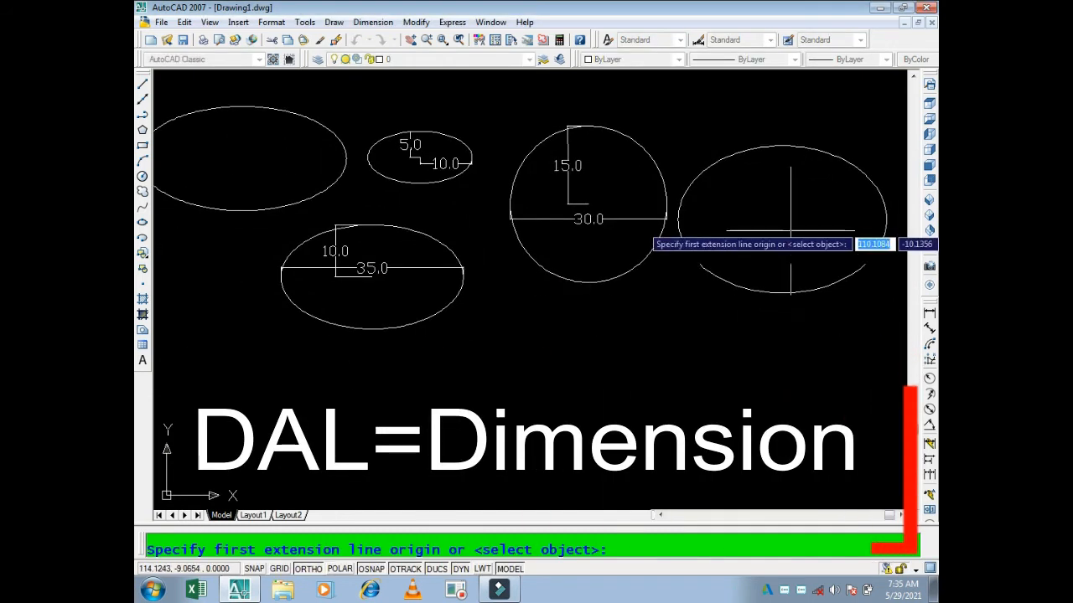
click(886, 221)
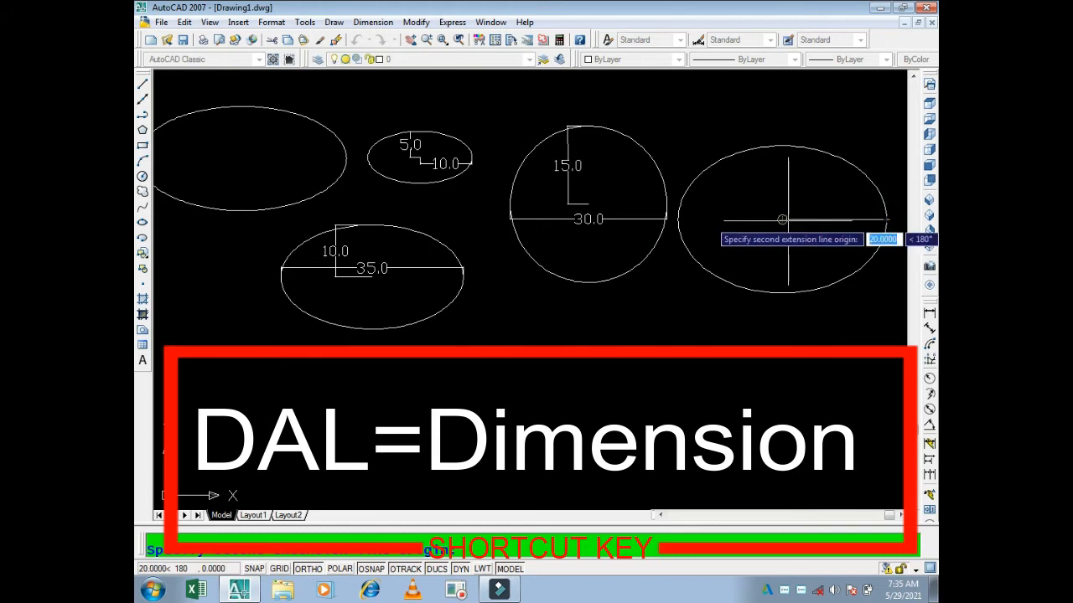
click(781, 219)
click(780, 199)
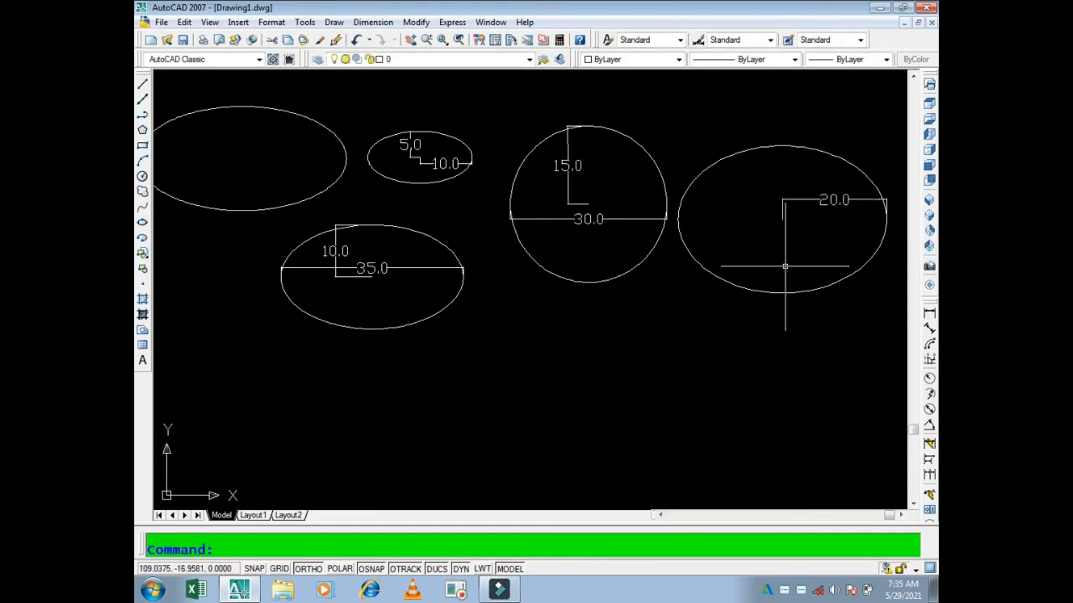
Step: Draw a circle with a radius of 20 in the empty area below the third ellipse
text(c)
key(Return)
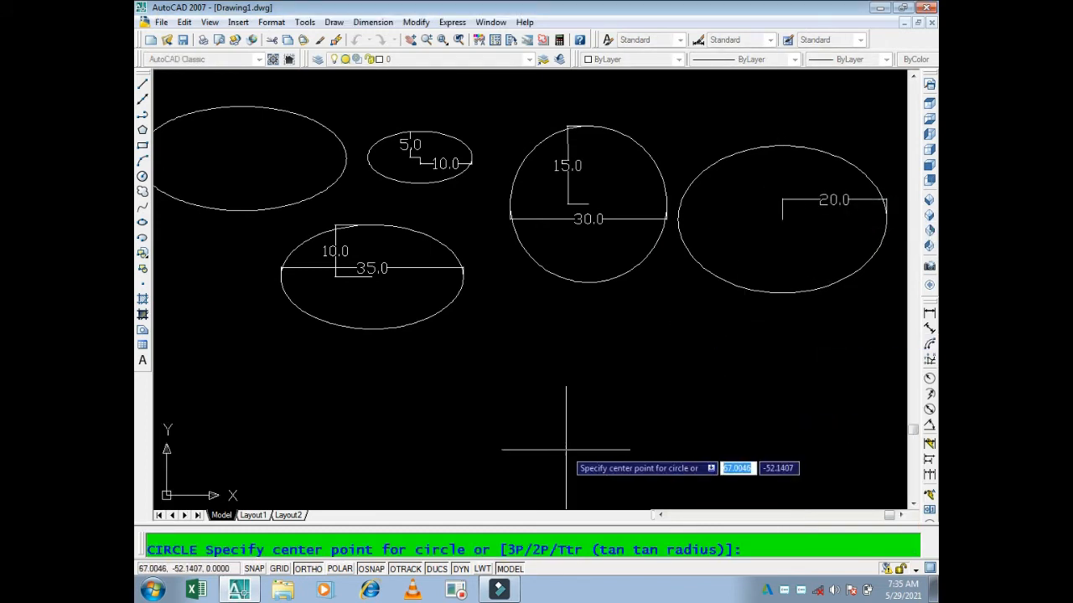
click(581, 437)
text(20)
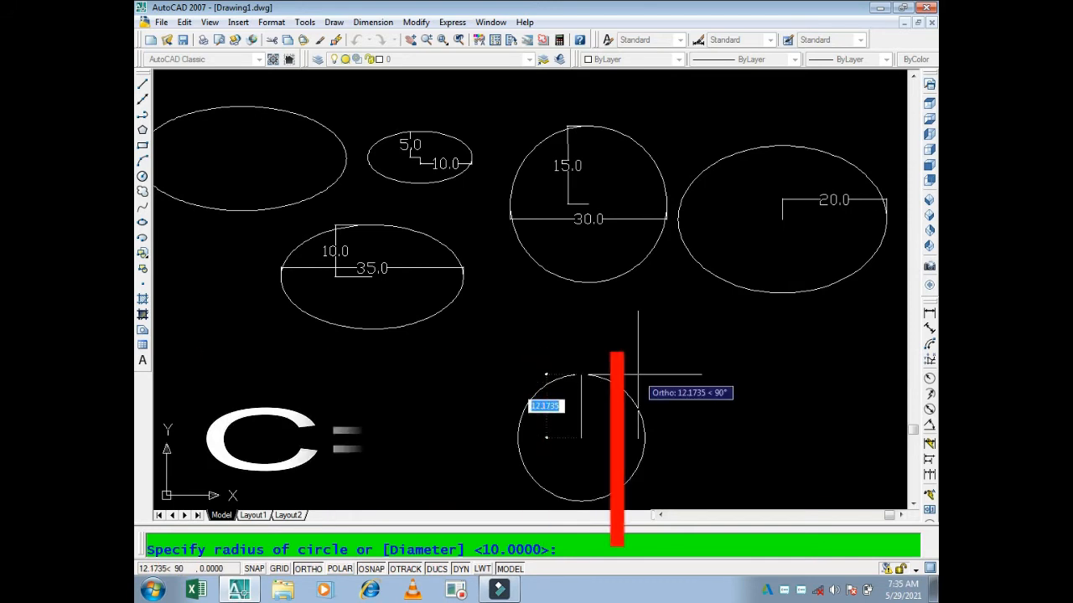
key(Return)
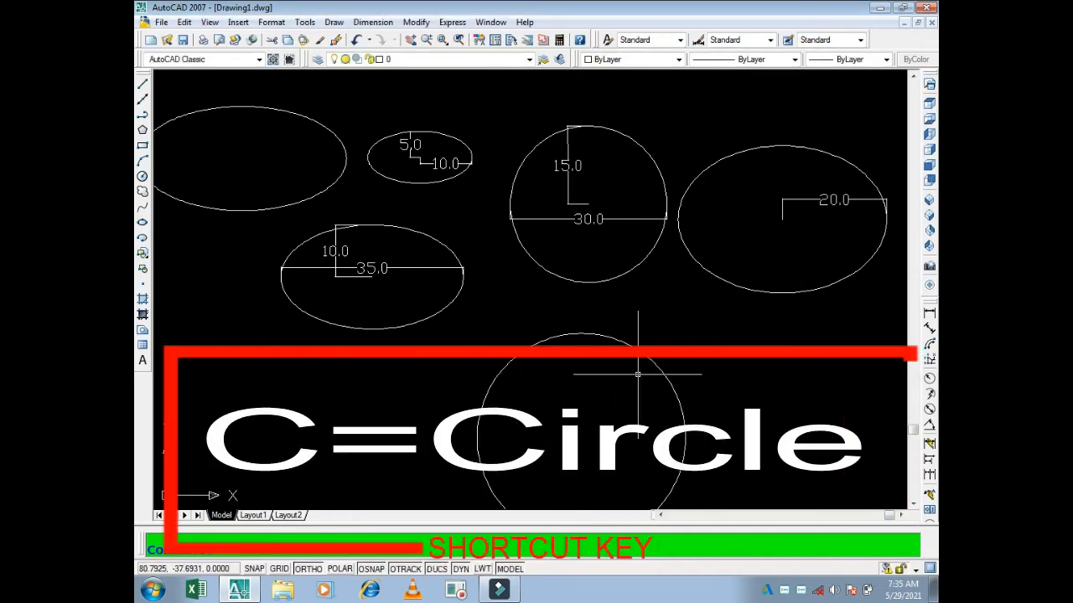
Step: Move the circle of radius 20 a short distance straight down, away from the third and fourth ellipses
text(e)
key(Return)
click(649, 364)
click(620, 339)
key(Return)
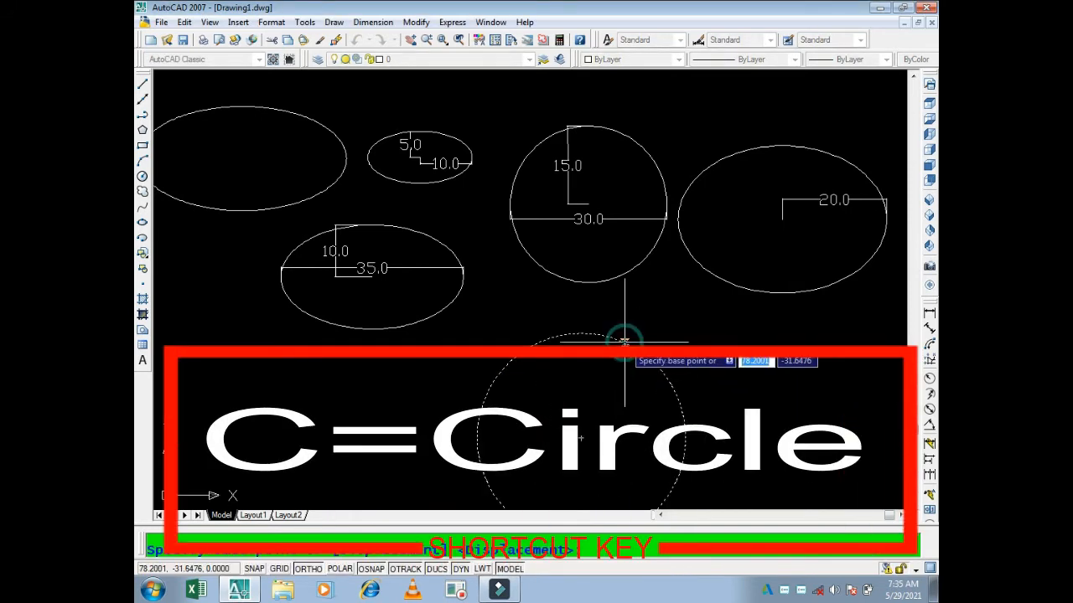
click(603, 371)
click(605, 386)
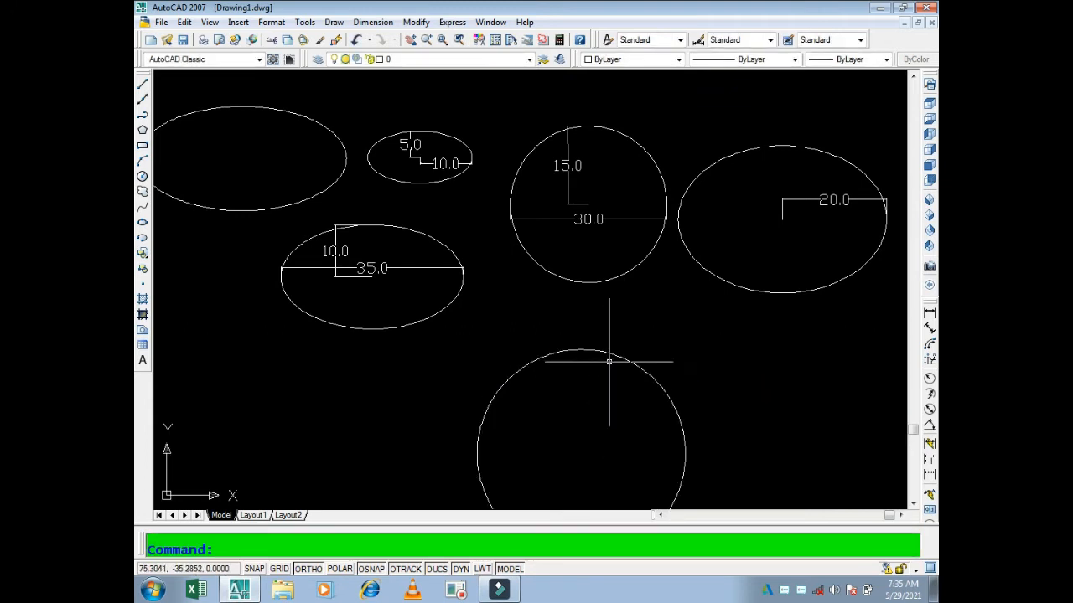
Step: Change the color of the lower circle to Red
click(566, 366)
click(530, 360)
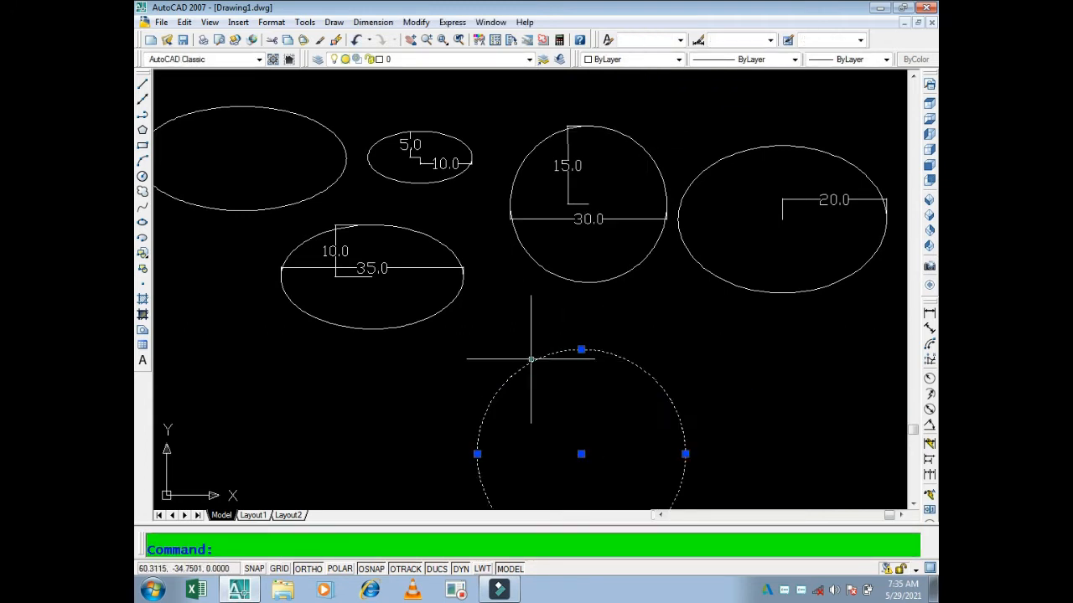
click(678, 59)
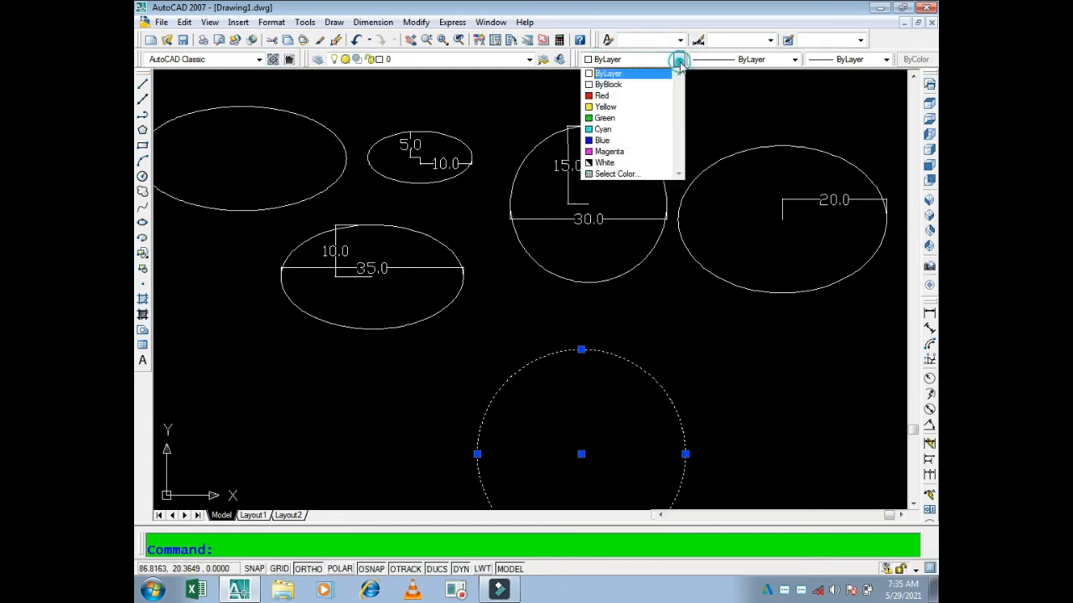
click(636, 96)
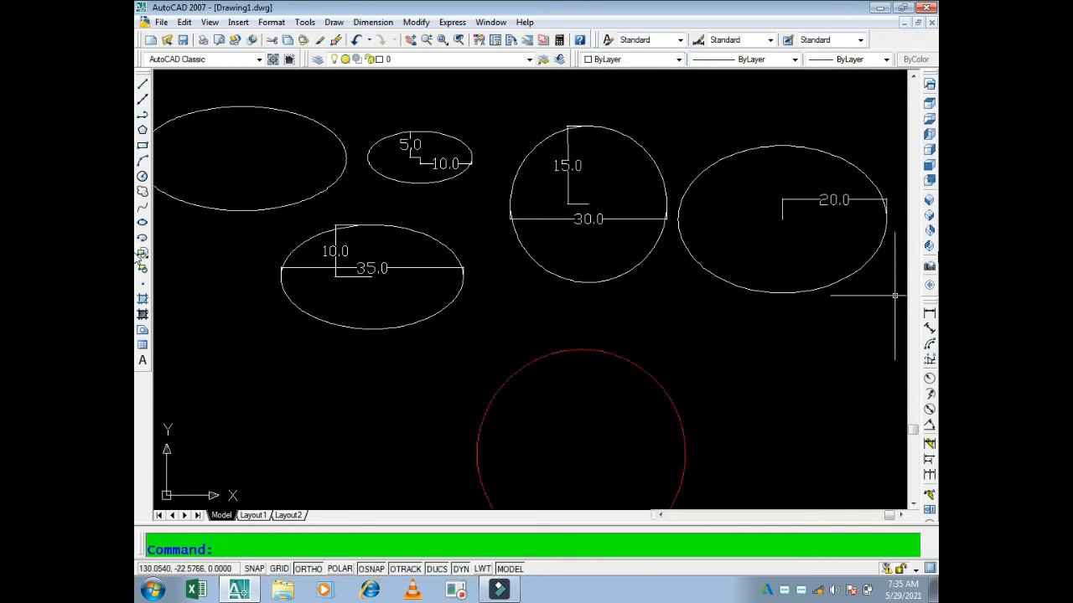
Step: In the Right view, rotate the red circle 45 degrees about its center
click(929, 149)
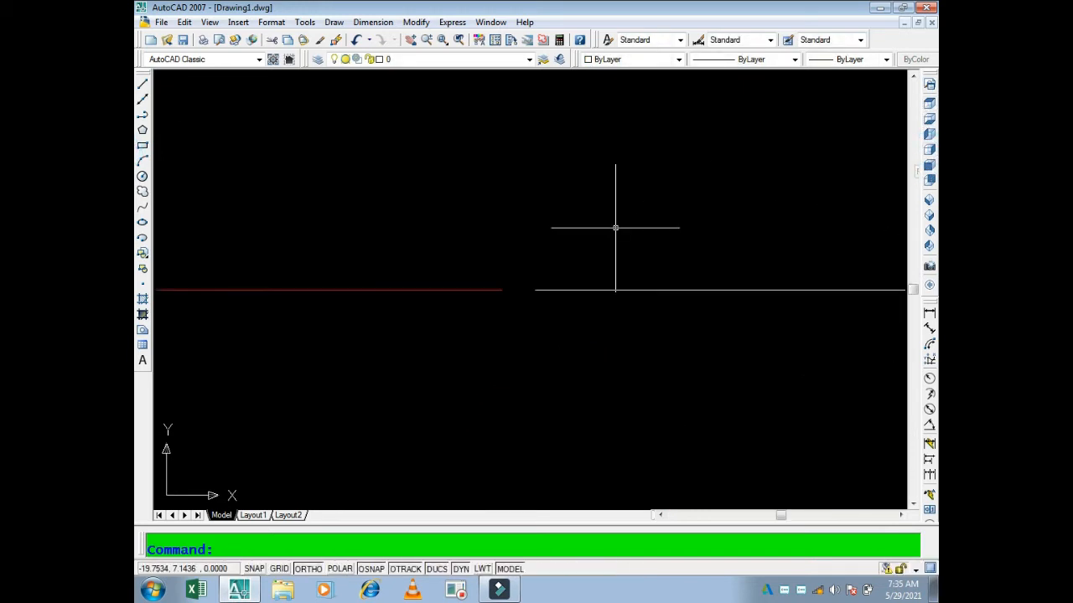
text(m)
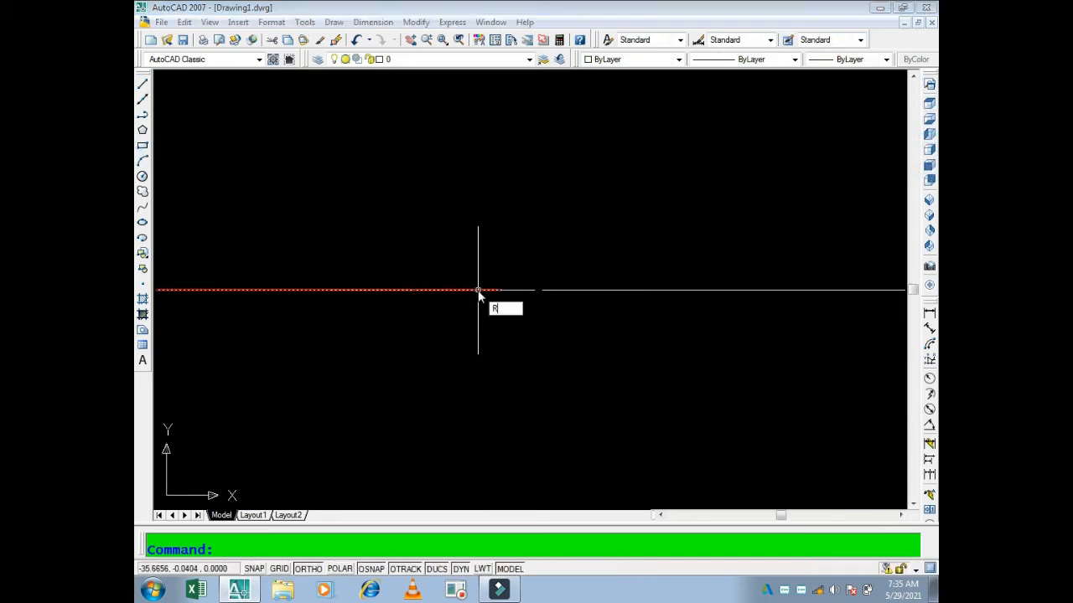
key(Return)
click(503, 273)
click(474, 327)
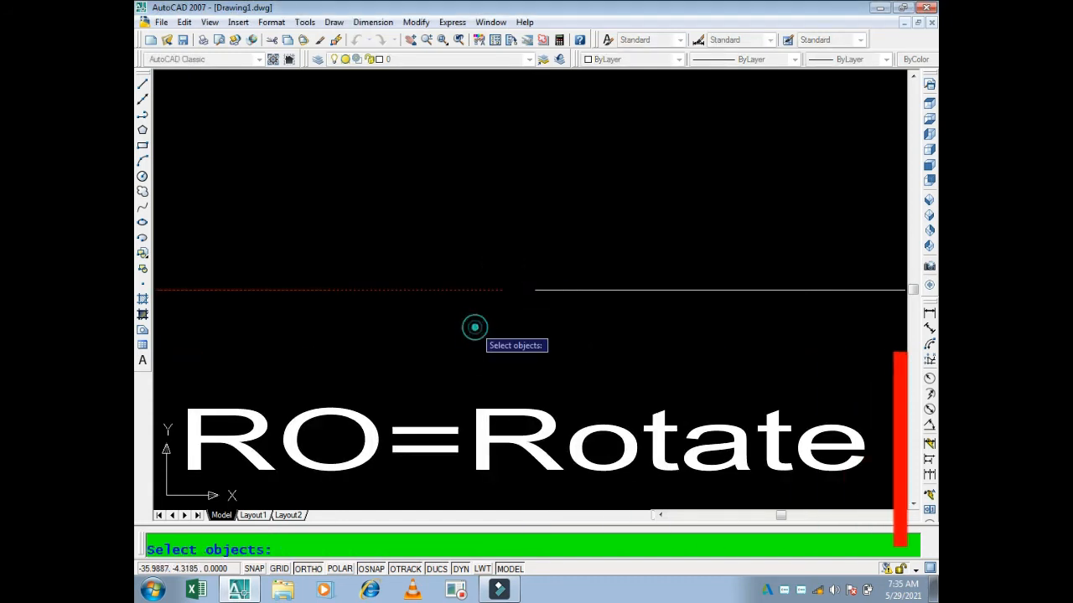
key(Return)
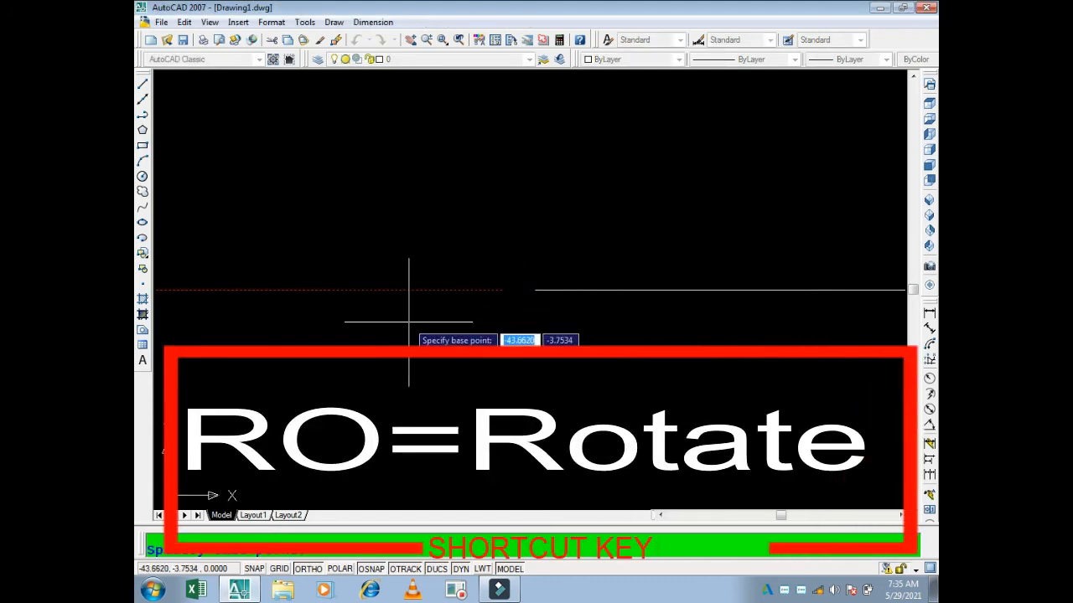
click(329, 289)
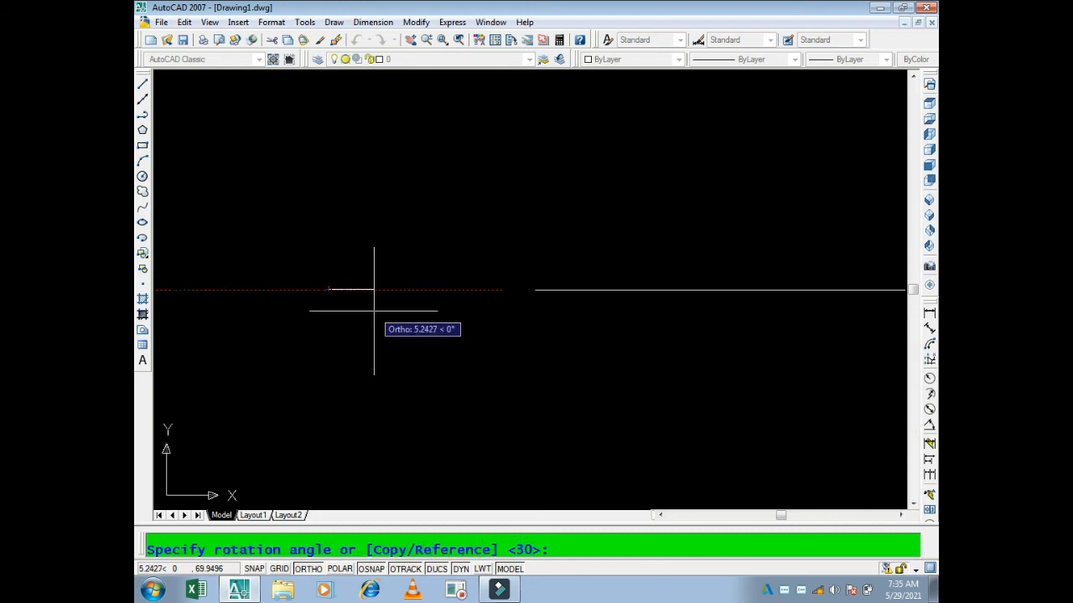
text(45)
key(Return)
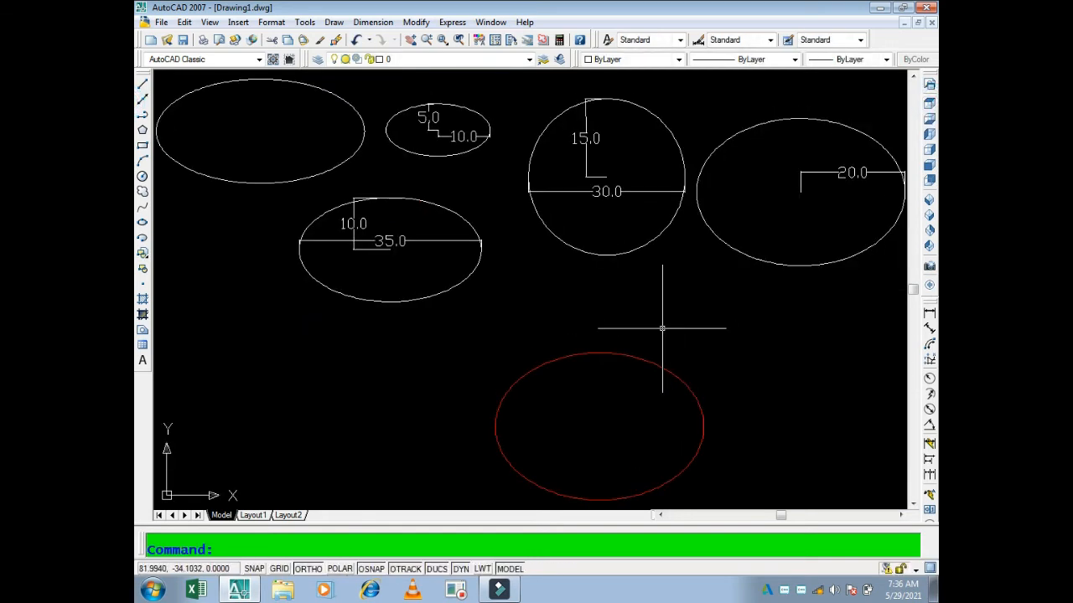
Step: With Ortho off, move the fifth ellipse with its 20.0 dimension into the empty area just left of the red circle
text(e)
key(Return)
click(777, 244)
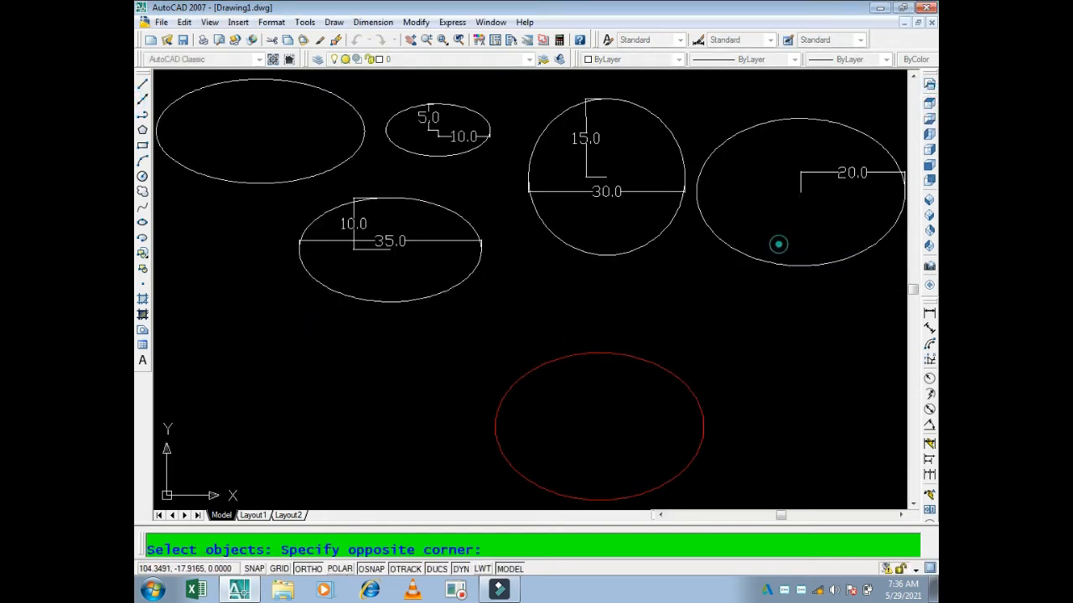
click(735, 299)
key(Return)
click(815, 188)
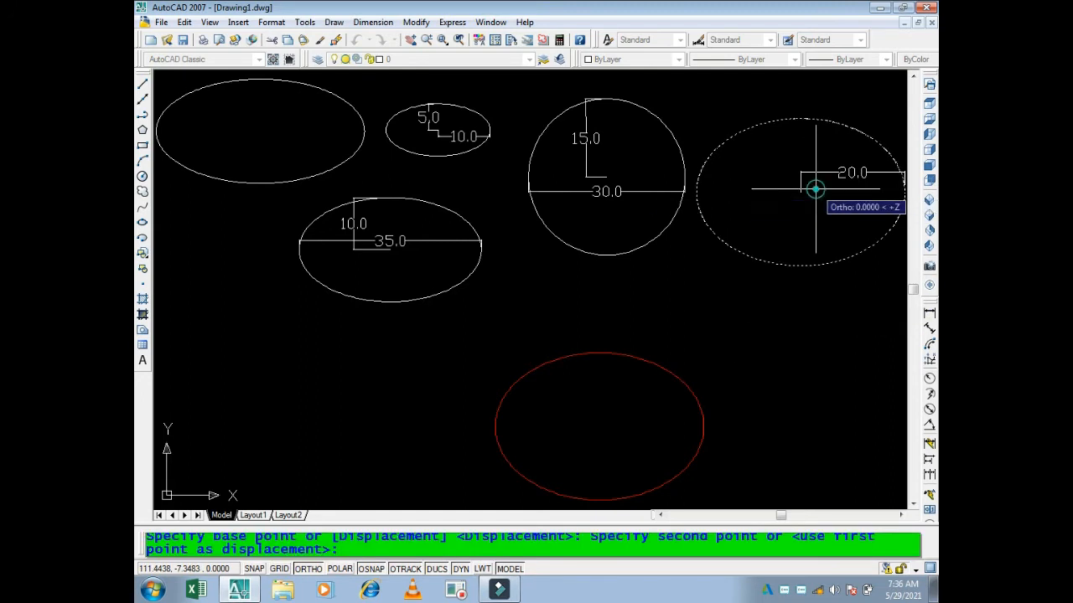
key(F8)
click(360, 421)
key(Return)
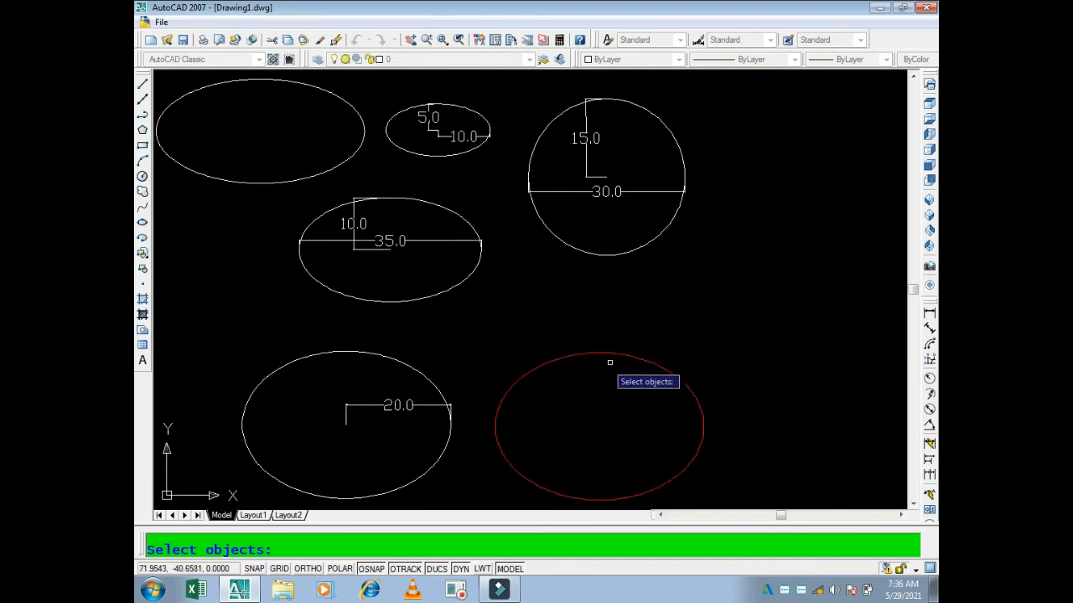
key(Escape)
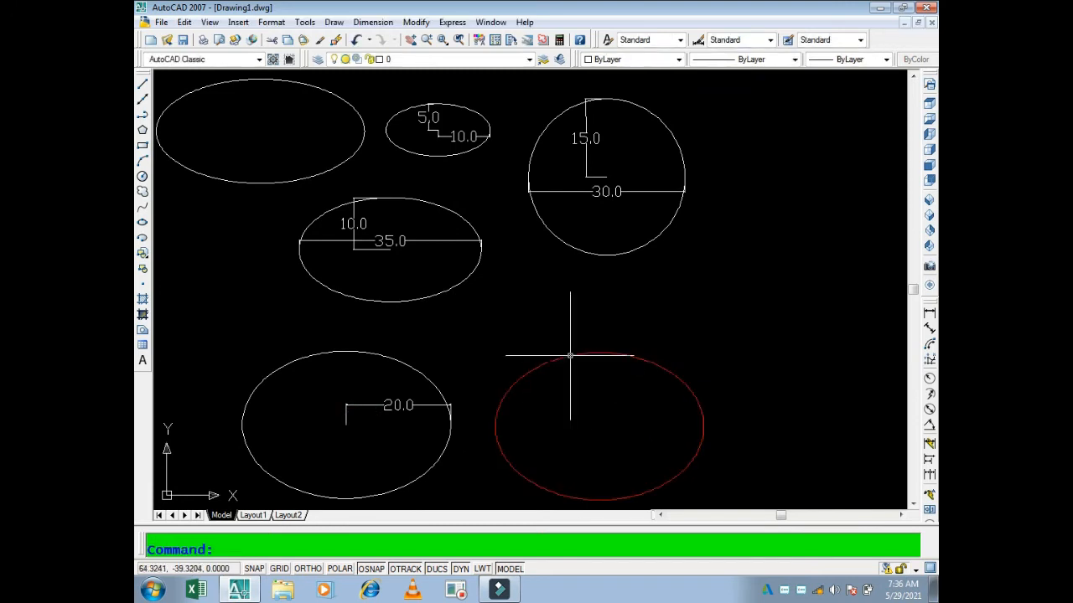
Step: Highlight the rotated red circle and the white ellipse beside it to compare their shapes, and clear the selection
click(548, 361)
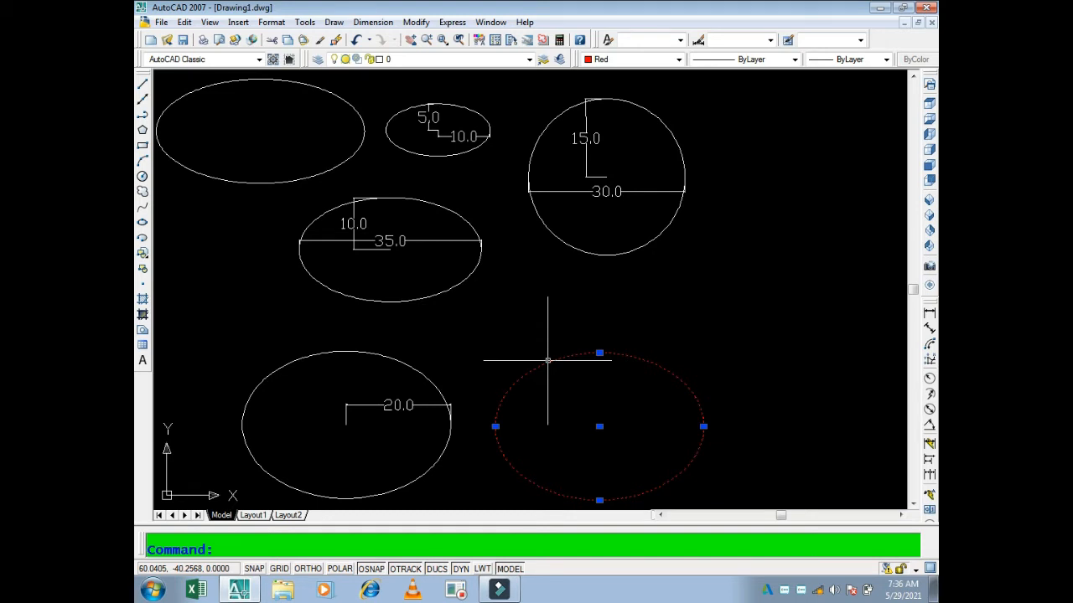
click(422, 375)
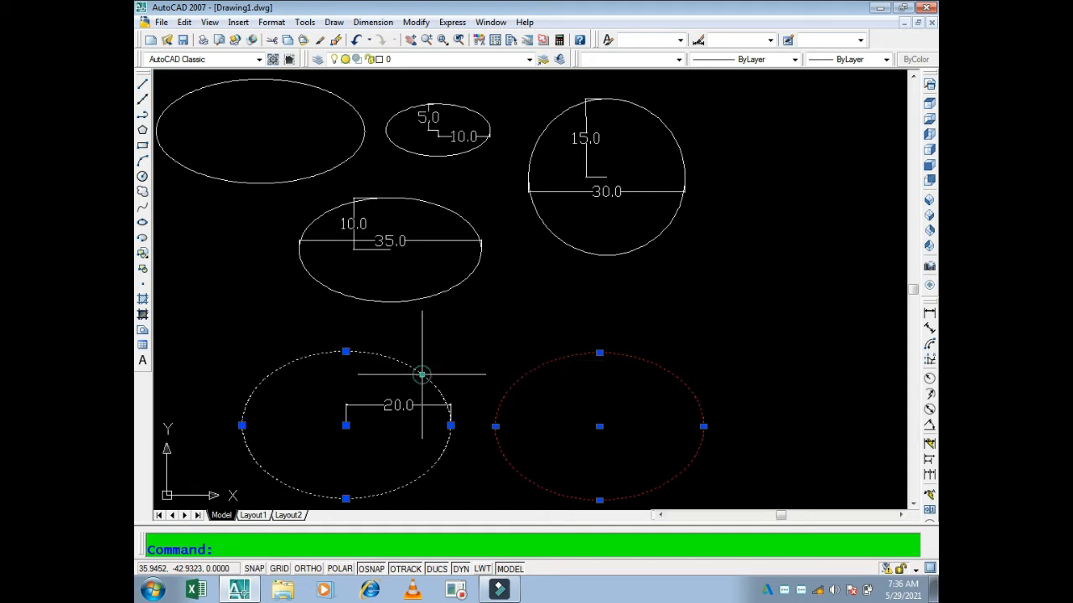
key(Escape)
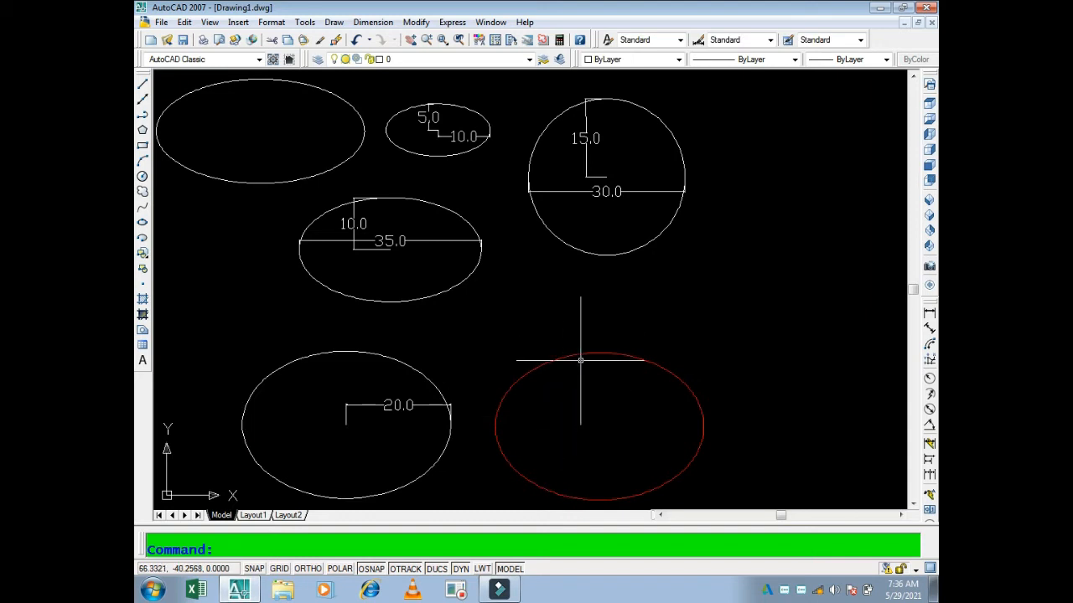
Step: Tilt the model with 3D Orbit to examine the red circle against the flat ellipses, and return to the Top view
text(3)
text(O)
key(Escape)
text(3DO)
key(Return)
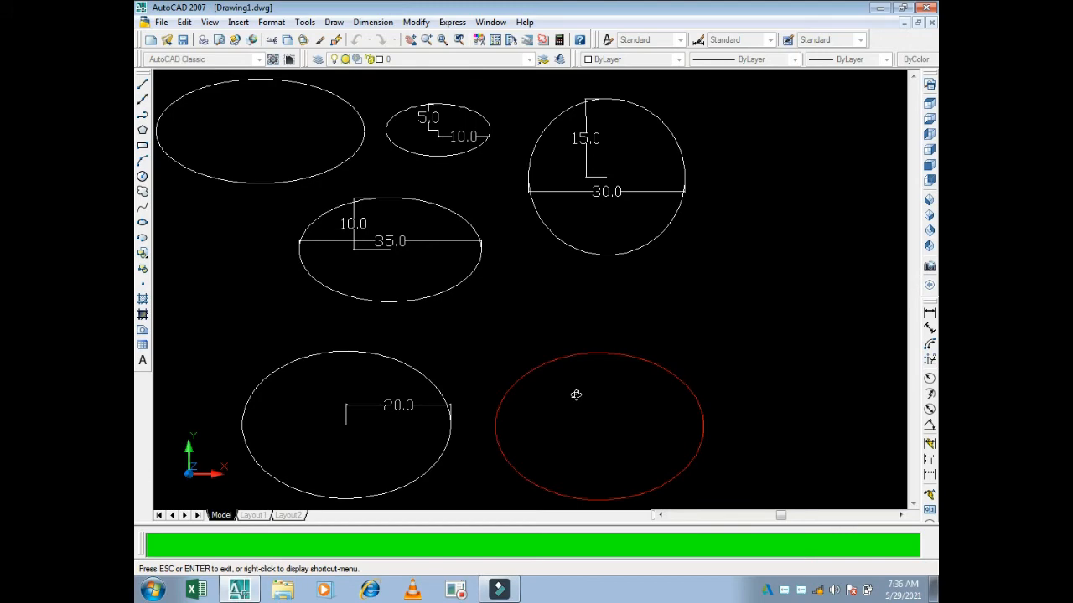
mouse_move(575, 383)
mouse_down()
mouse_move(581, 319)
mouse_move(568, 247)
mouse_move(555, 266)
mouse_move(606, 285)
mouse_move(678, 259)
mouse_move(735, 201)
mouse_move(746, 216)
mouse_up()
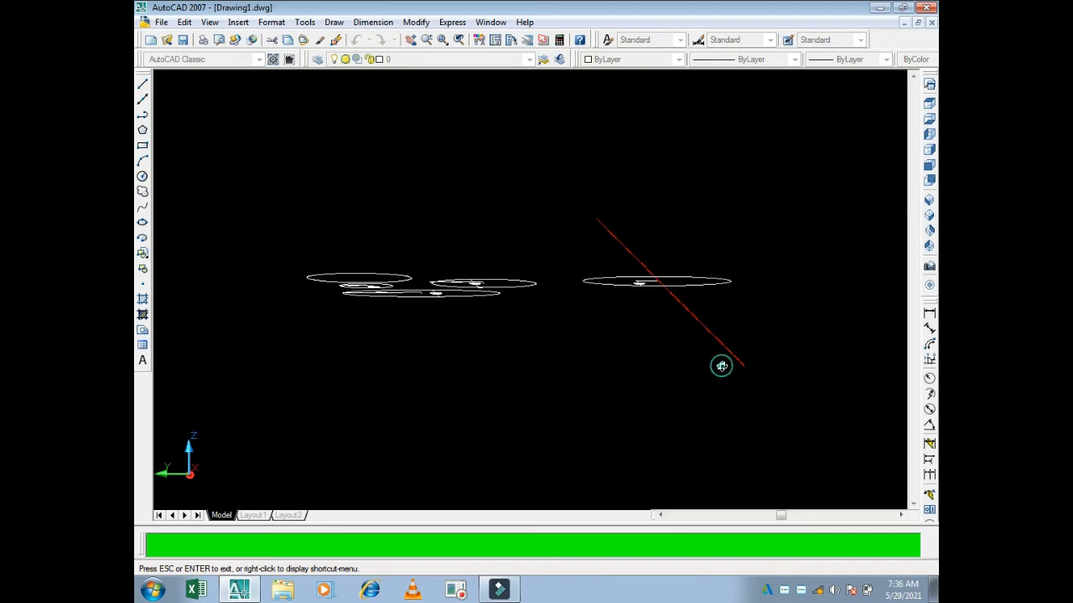
drag(721, 366, 582, 368)
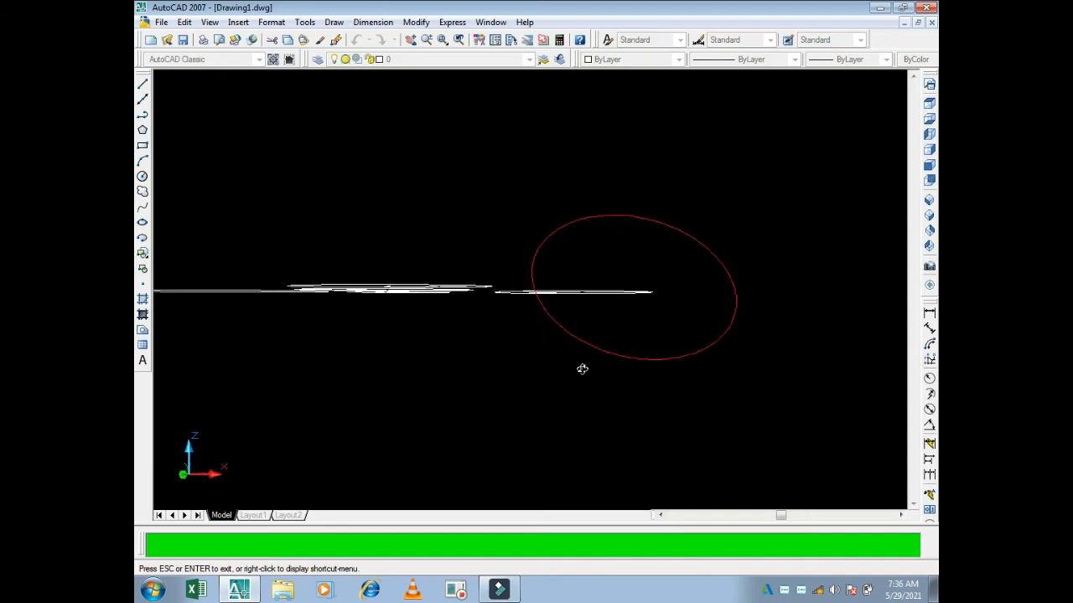
drag(620, 256, 574, 329)
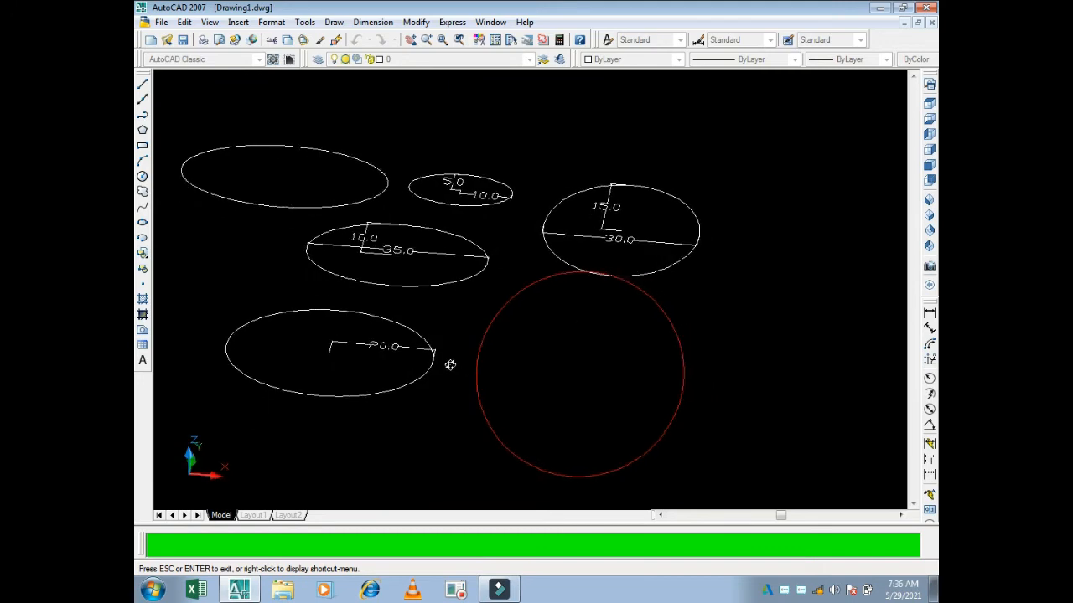
mouse_move(450, 365)
mouse_down()
mouse_move(488, 364)
mouse_move(460, 364)
mouse_up()
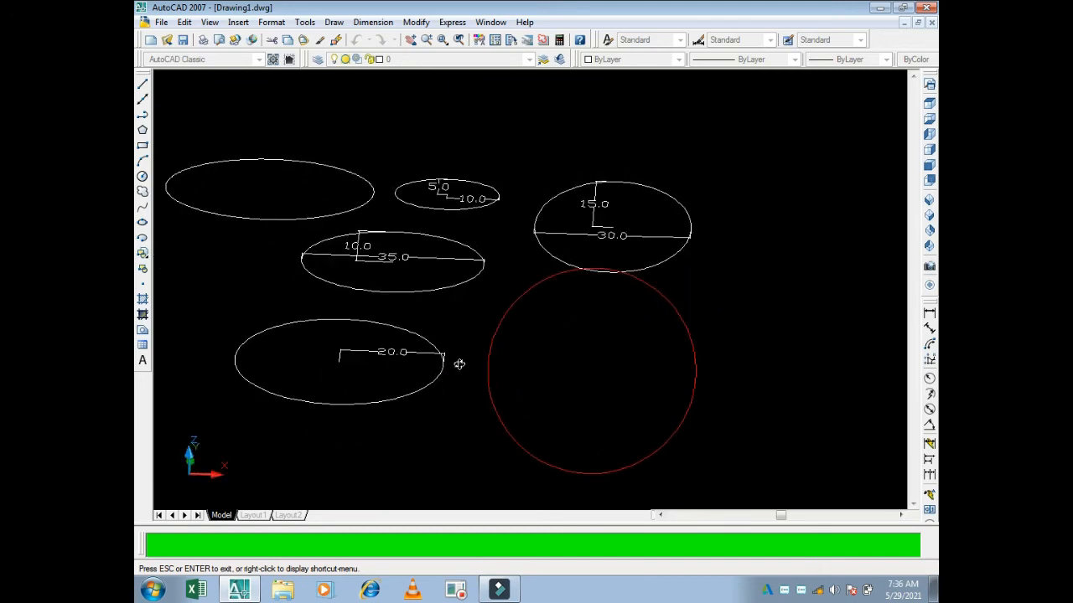
key(Escape)
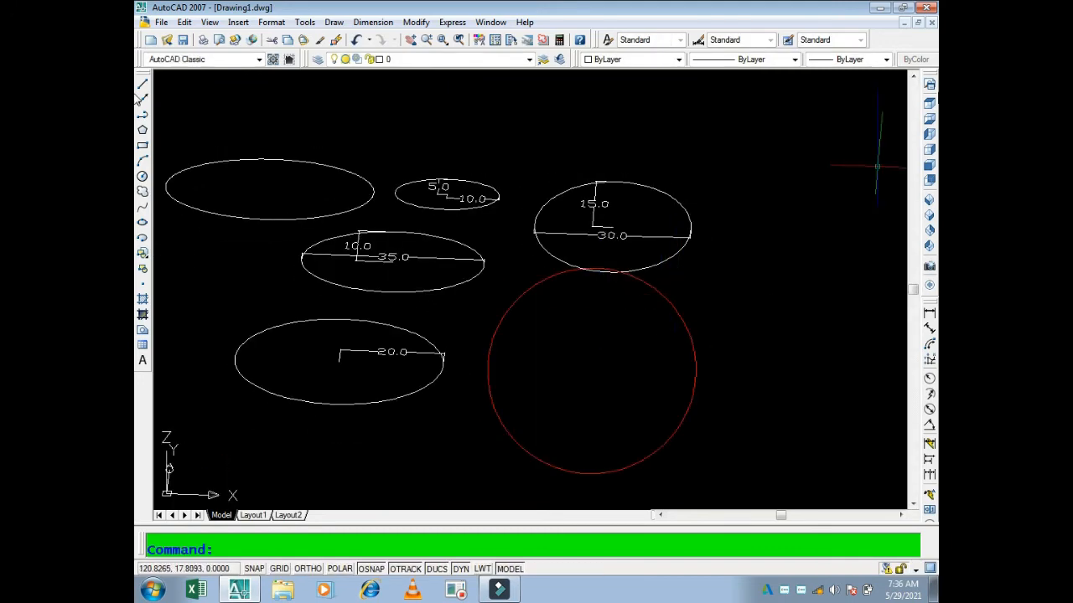
click(929, 107)
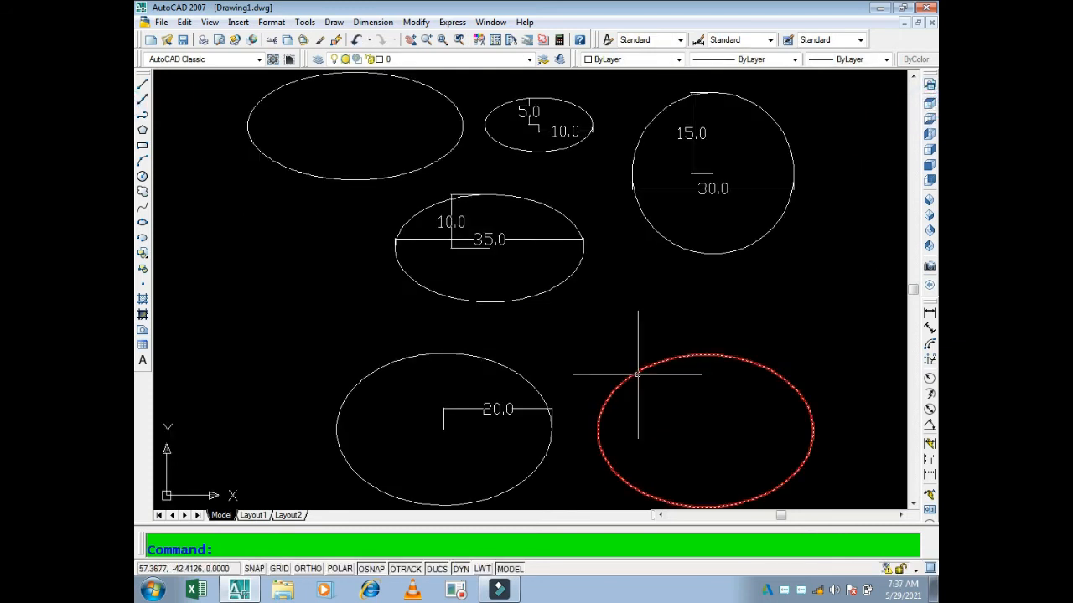
Step: Draw an ellipse in the empty area left of the others with a horizontal axis about 40 long and an other-axis distance of 10
middle_drag(638, 374, 637, 375)
drag(522, 299, 701, 283)
key(Escape)
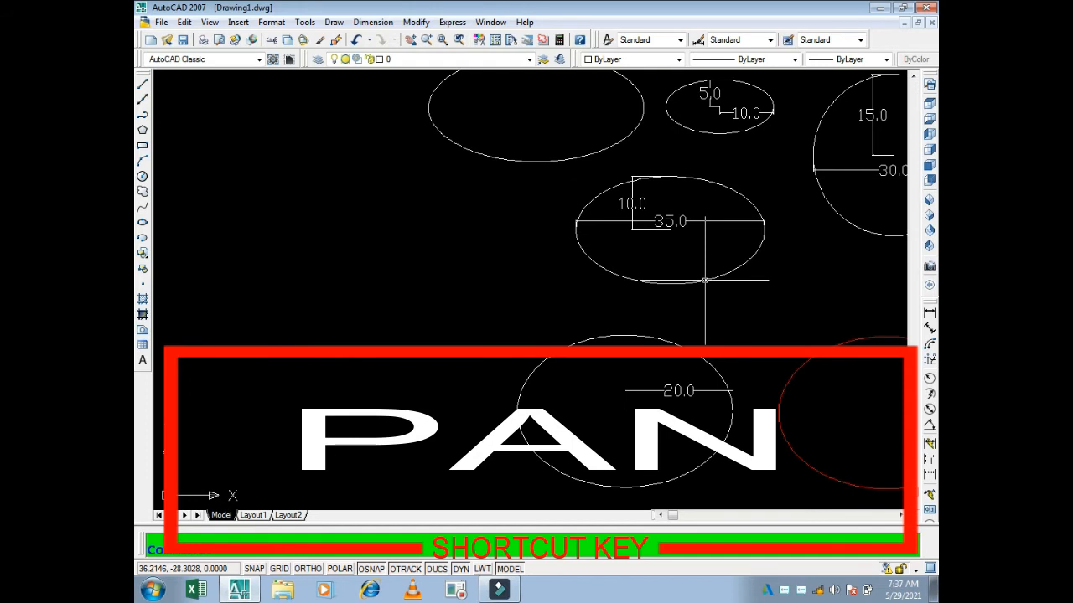
text(el)
key(Return)
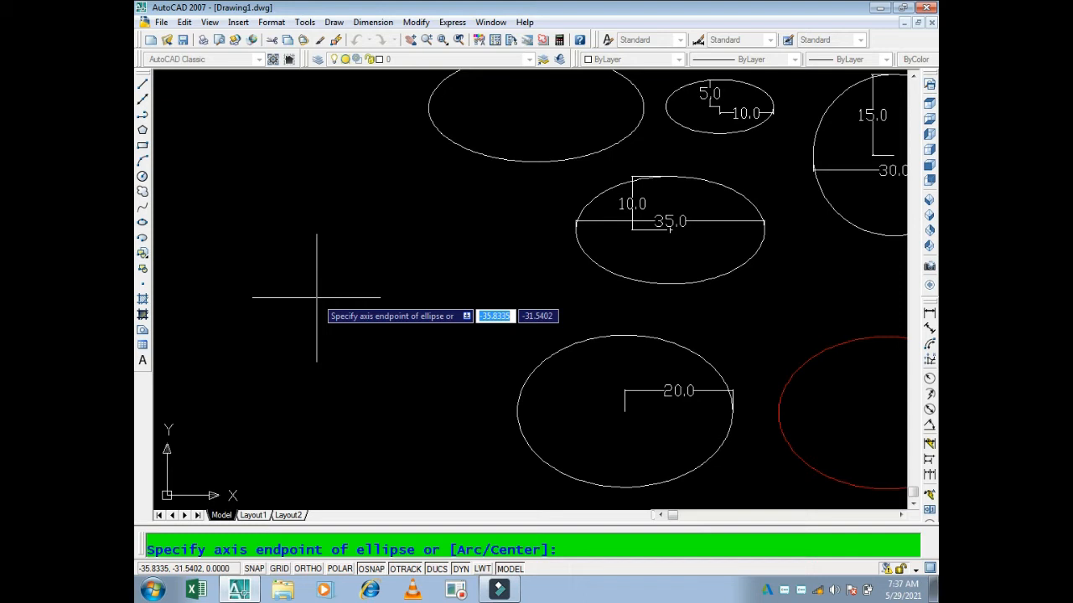
click(197, 294)
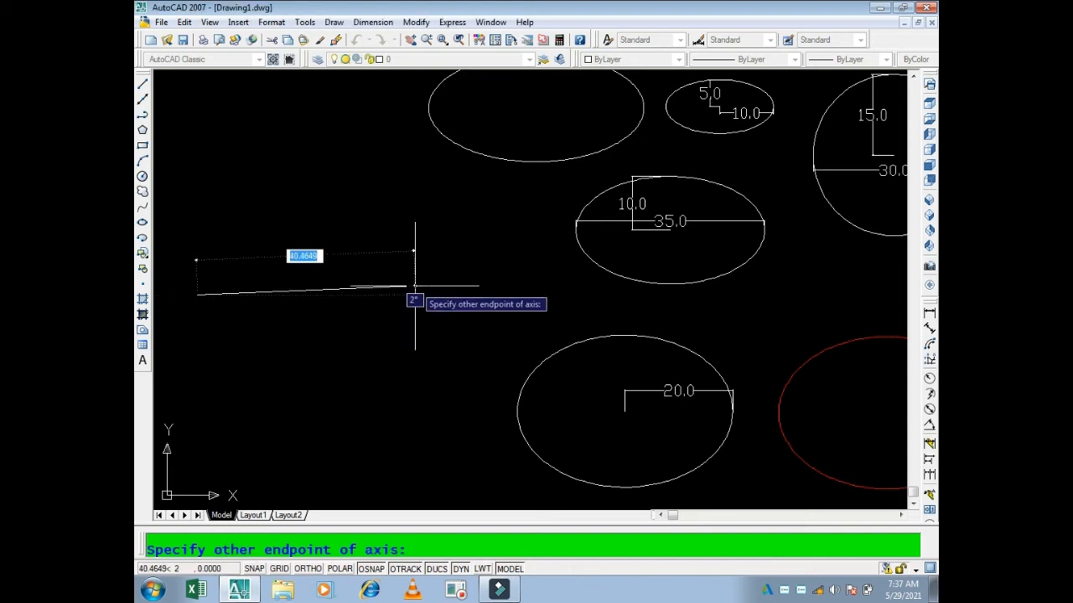
key(F8)
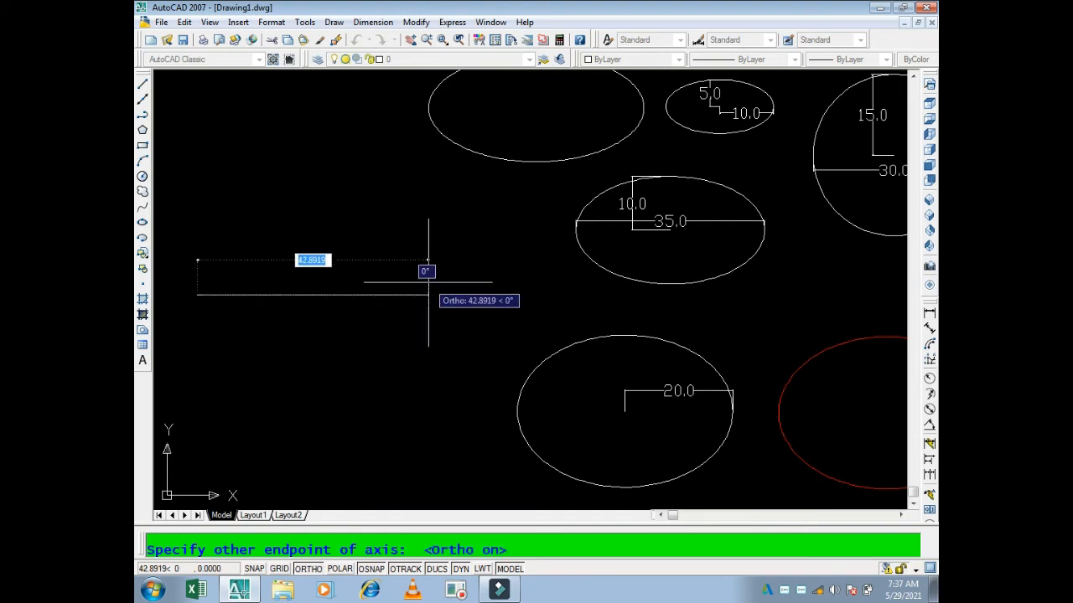
click(413, 283)
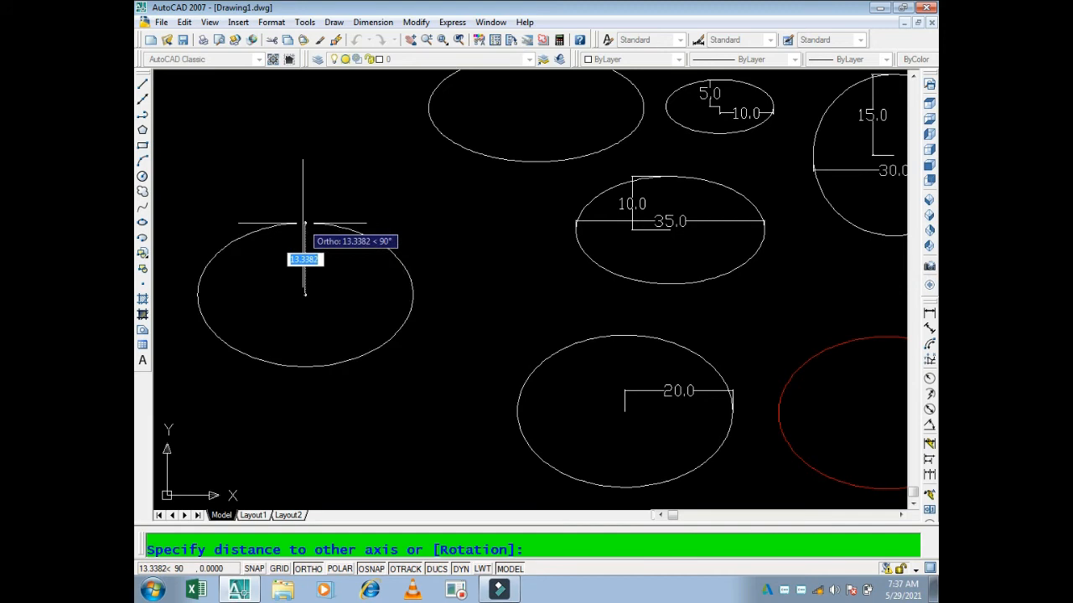
text(10)
key(Return)
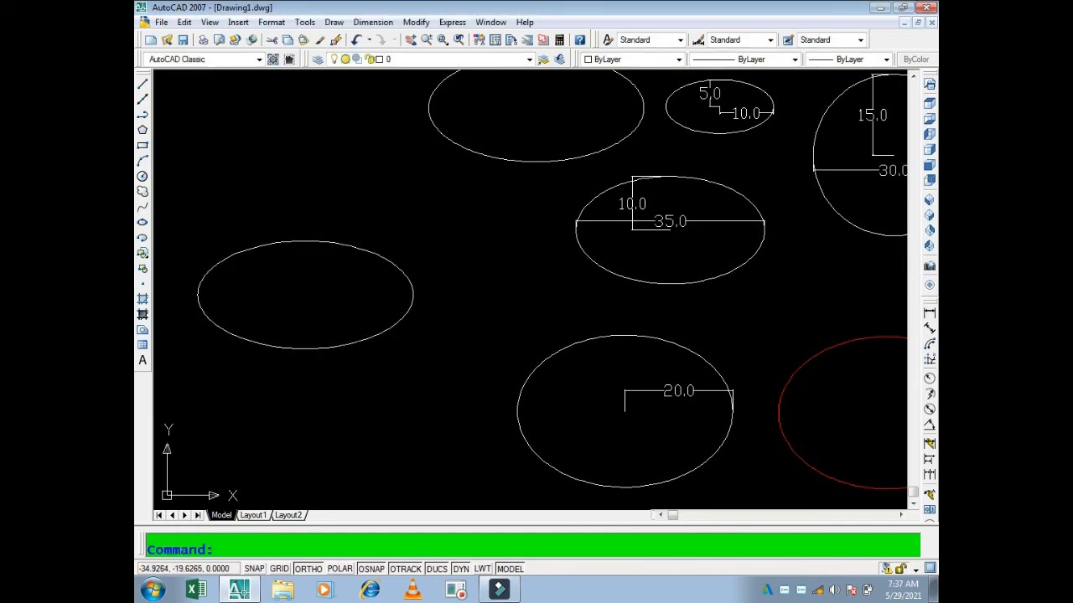
Step: Add an aligned dimension between the new ellipse's right and left quadrants, with the dimension line along its horizontal axis
text(DA)
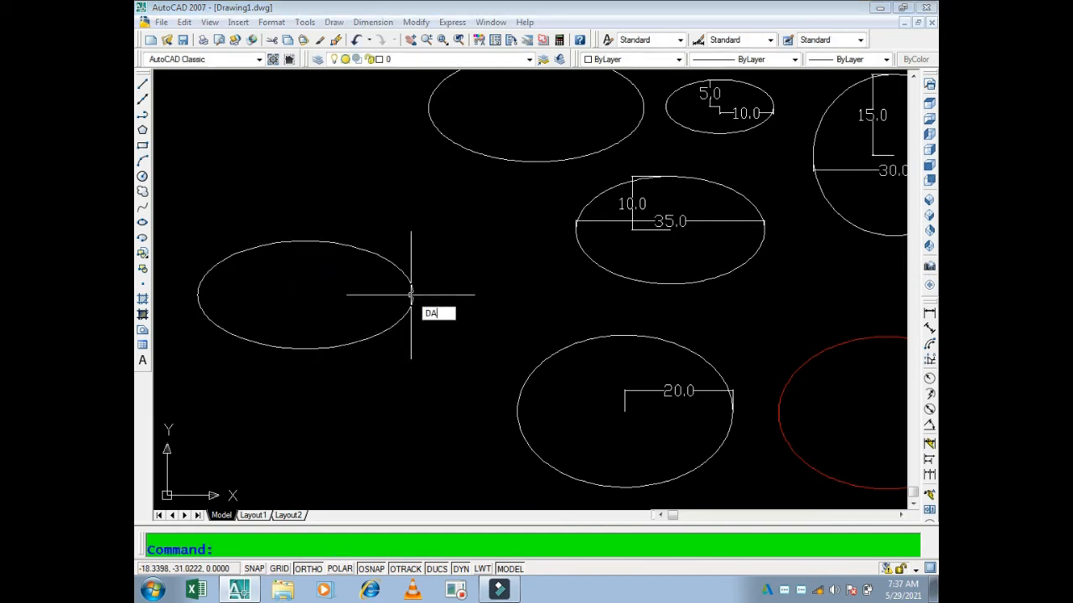
text(KL)
key(Return)
click(412, 294)
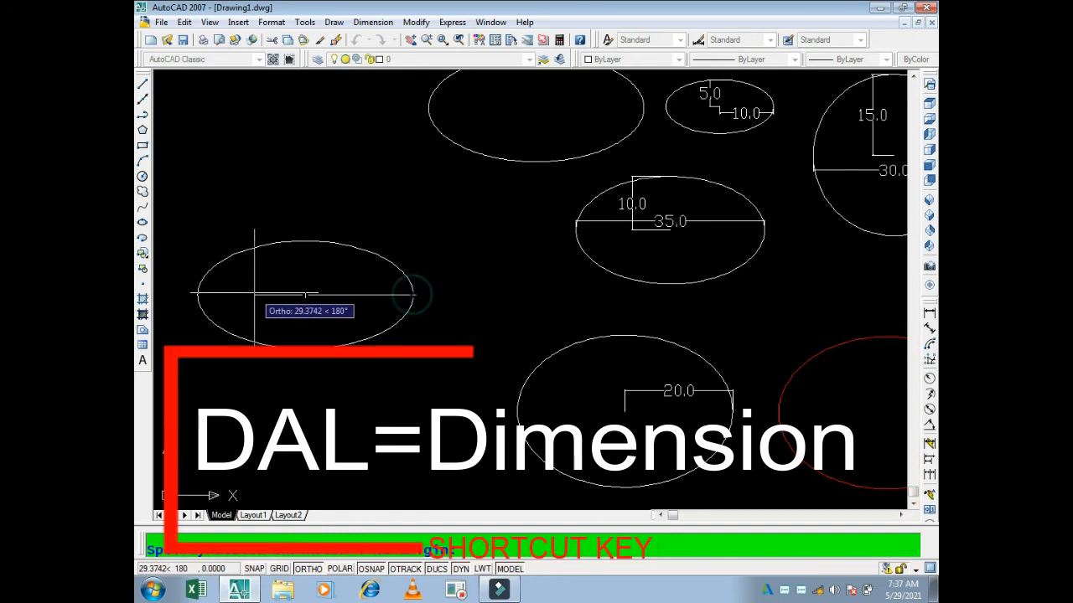
click(197, 294)
click(237, 298)
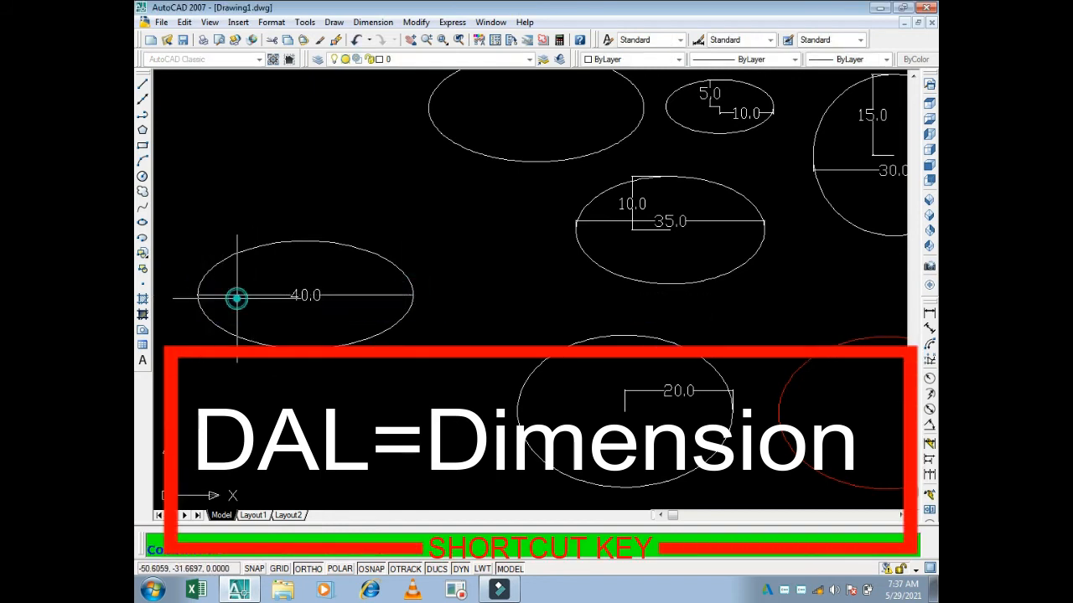
Step: Add an aligned dimension from the new ellipse's top quadrant to its center, with the dimension line just right of the center
key(Return)
click(304, 241)
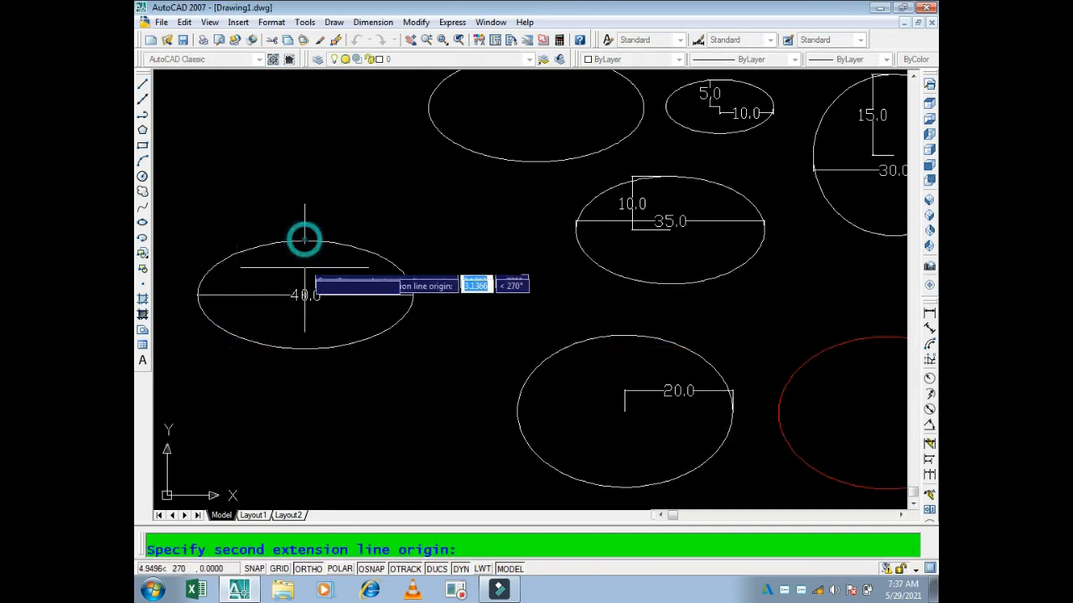
click(304, 295)
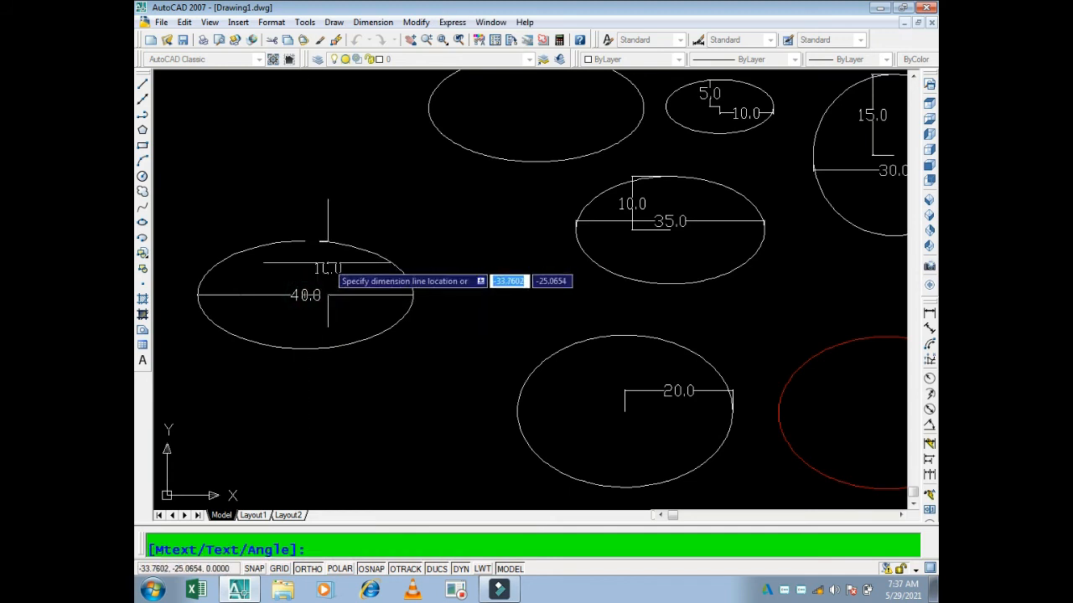
click(328, 263)
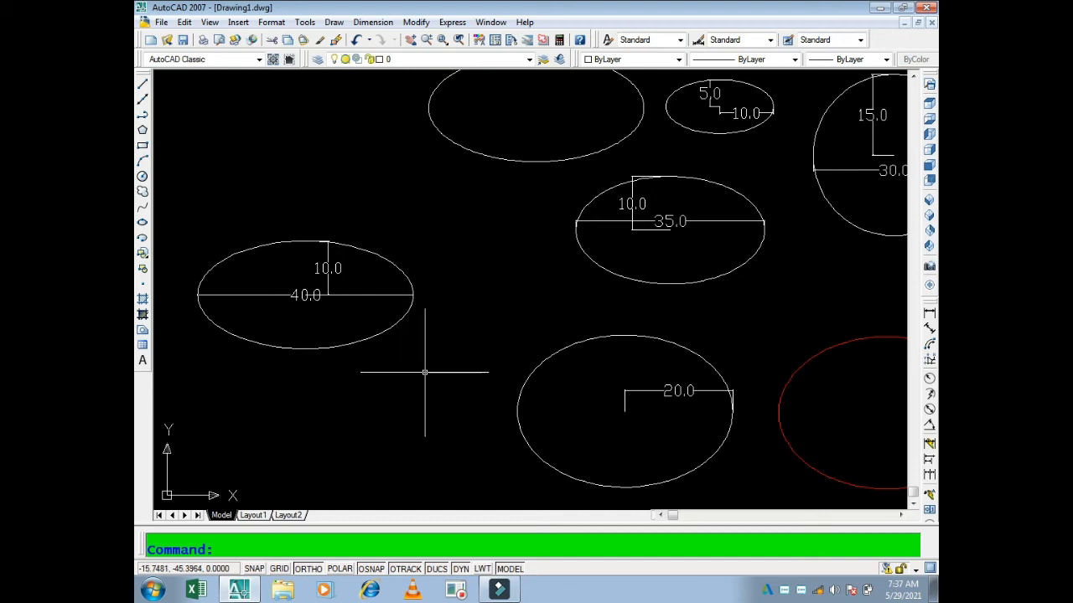
Step: Move the ellipse with its 40.0 dimension straight up about 27 units, using a base point on the ellipse
click(417, 255)
click(354, 342)
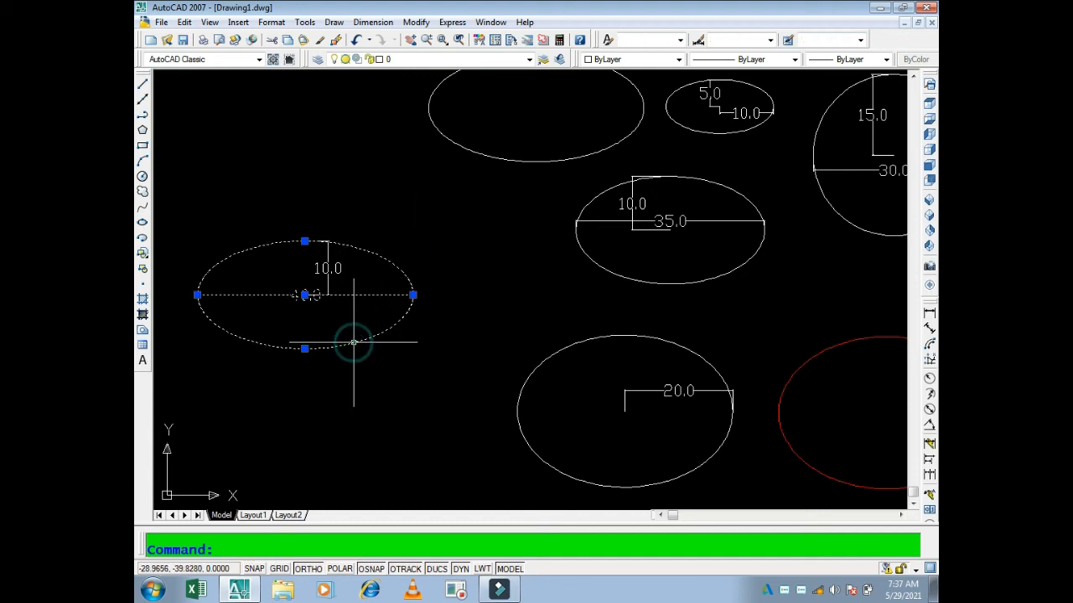
text(m)
key(Return)
click(354, 342)
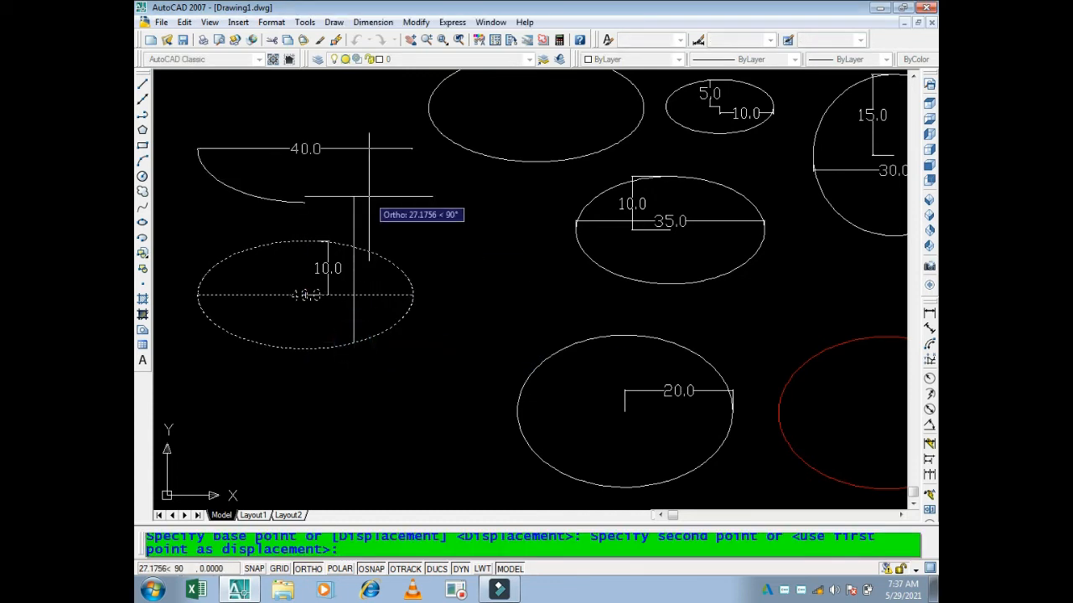
click(369, 196)
Step: Delete the stretched vertical dimension that extends below the moved ellipse
click(316, 253)
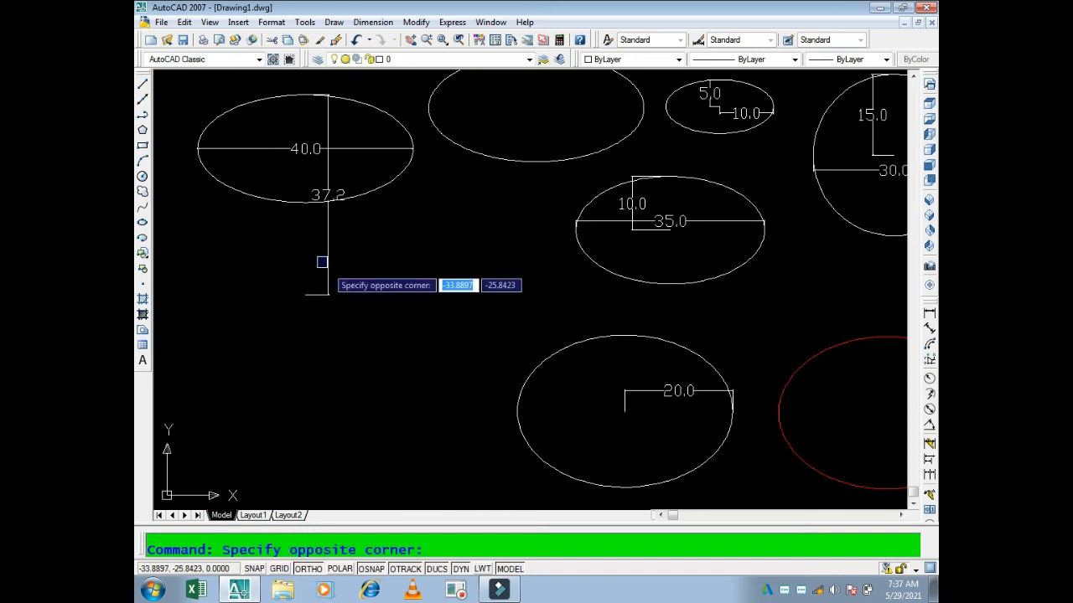
click(327, 267)
click(342, 260)
click(311, 326)
key(Delete)
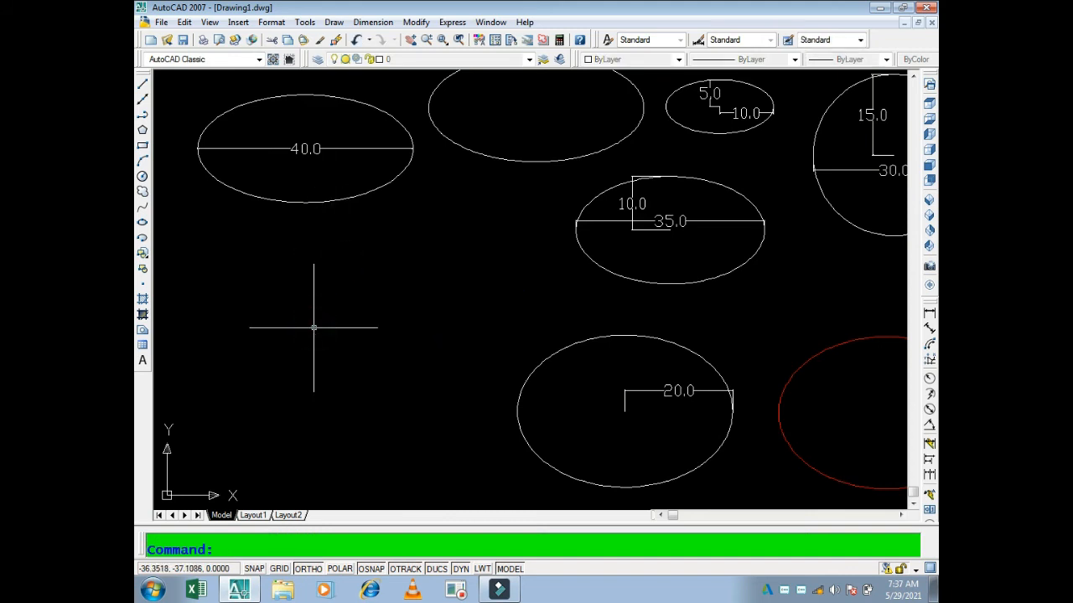
Step: Draw an elliptical arc by its center below the moved ellipse, both radii about 10, with Ortho off, sweeping from the left side through the bottom
text(el)
key(Return)
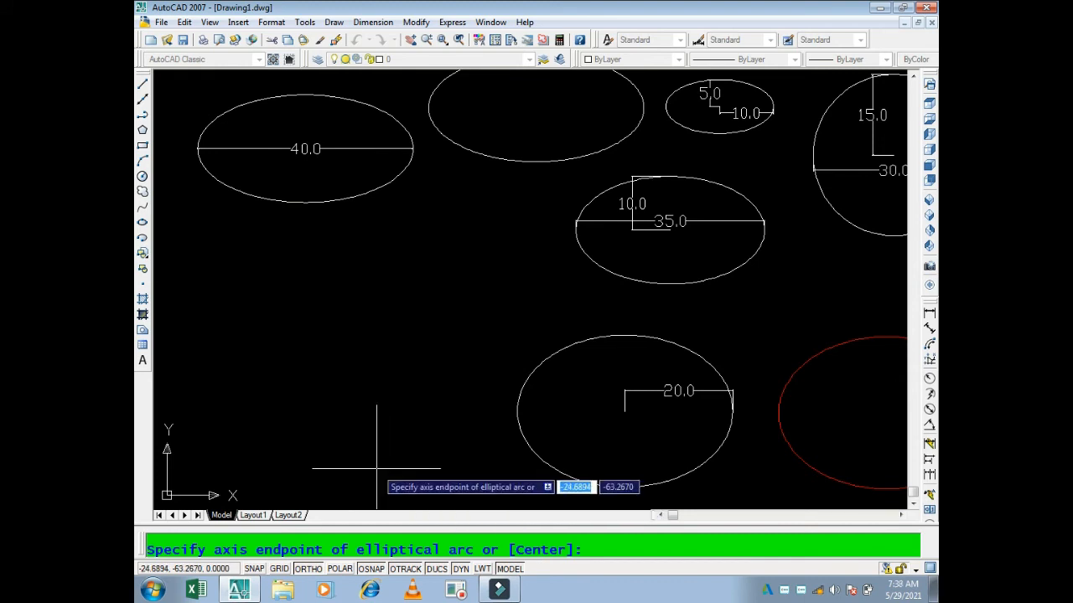
text(c)
key(Return)
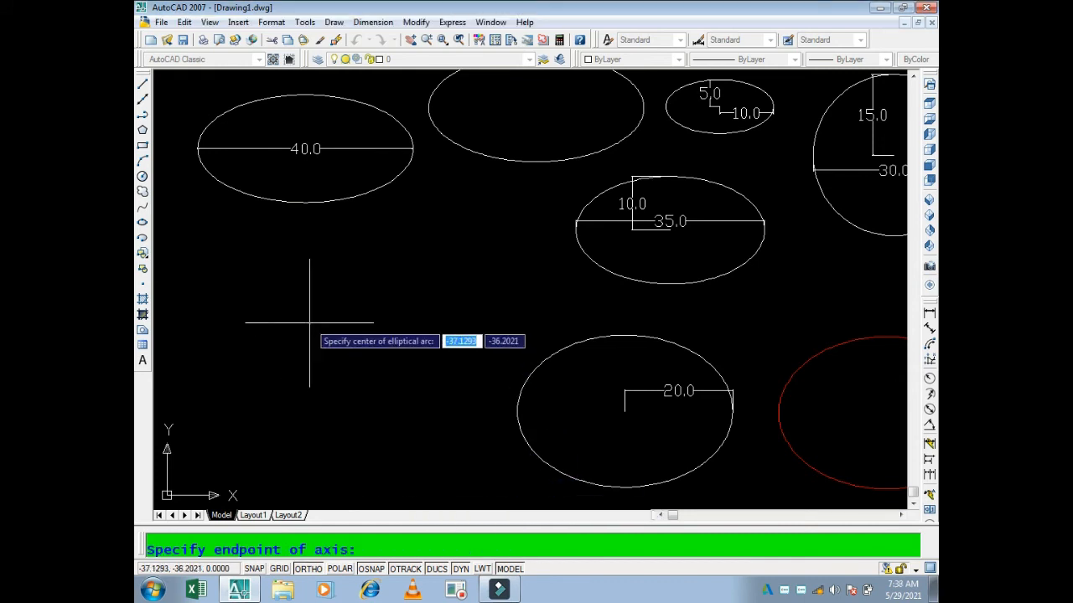
click(309, 322)
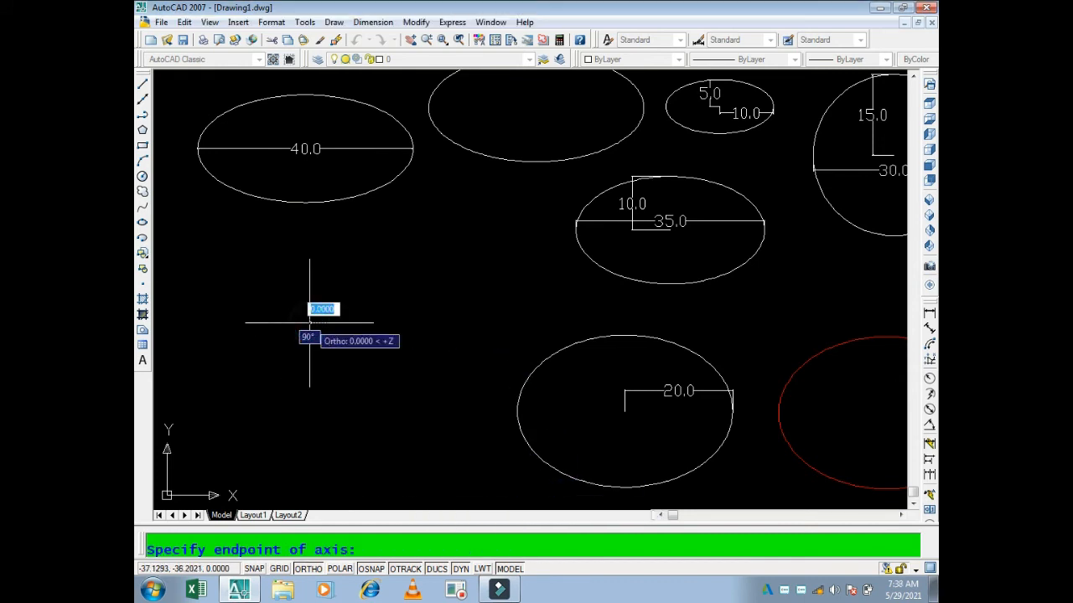
click(416, 322)
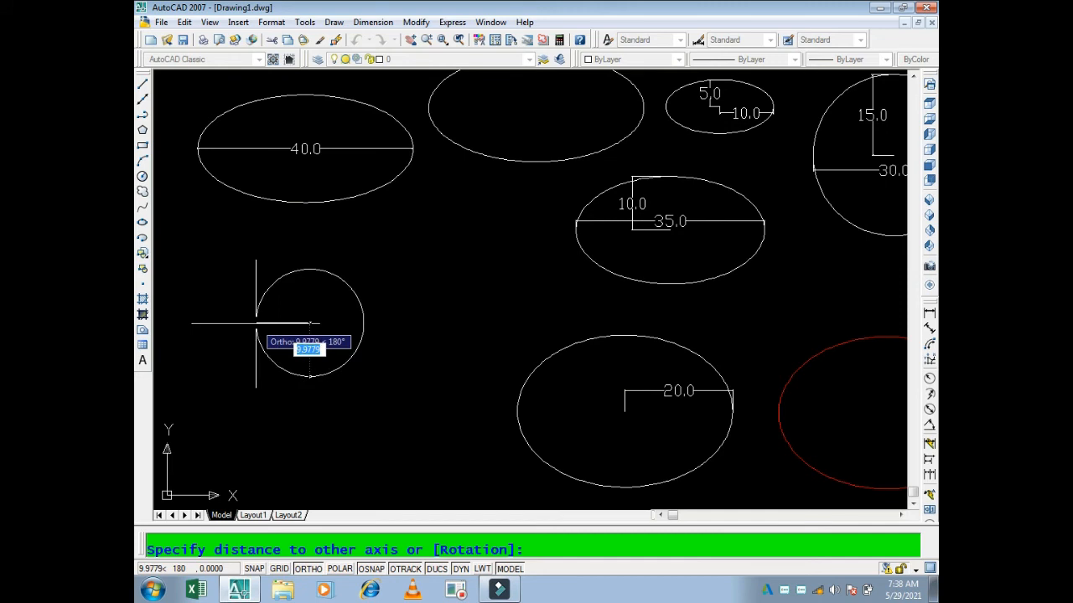
click(255, 323)
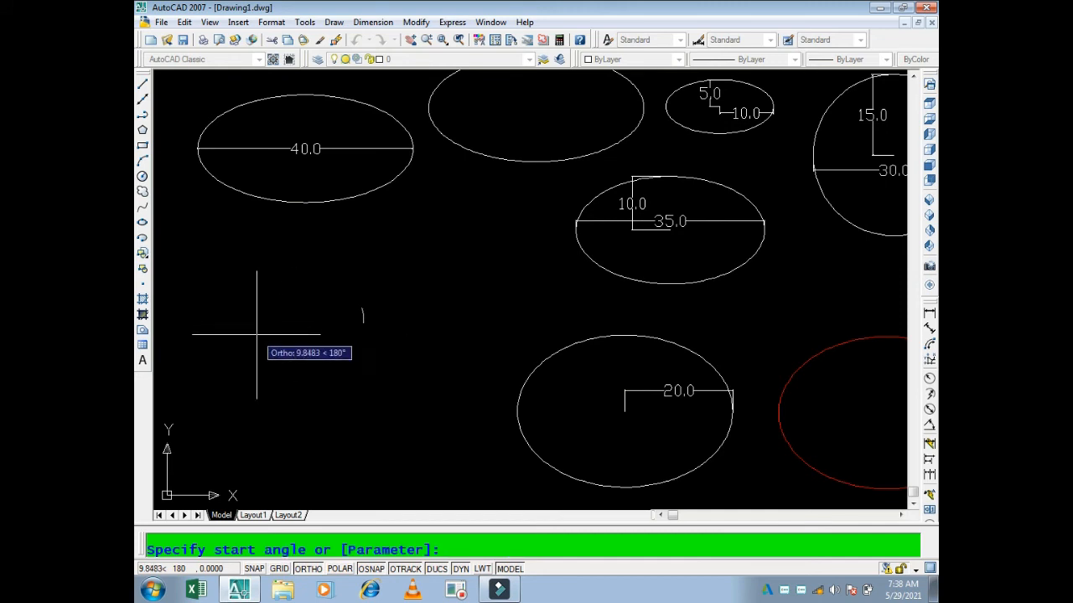
key(F8)
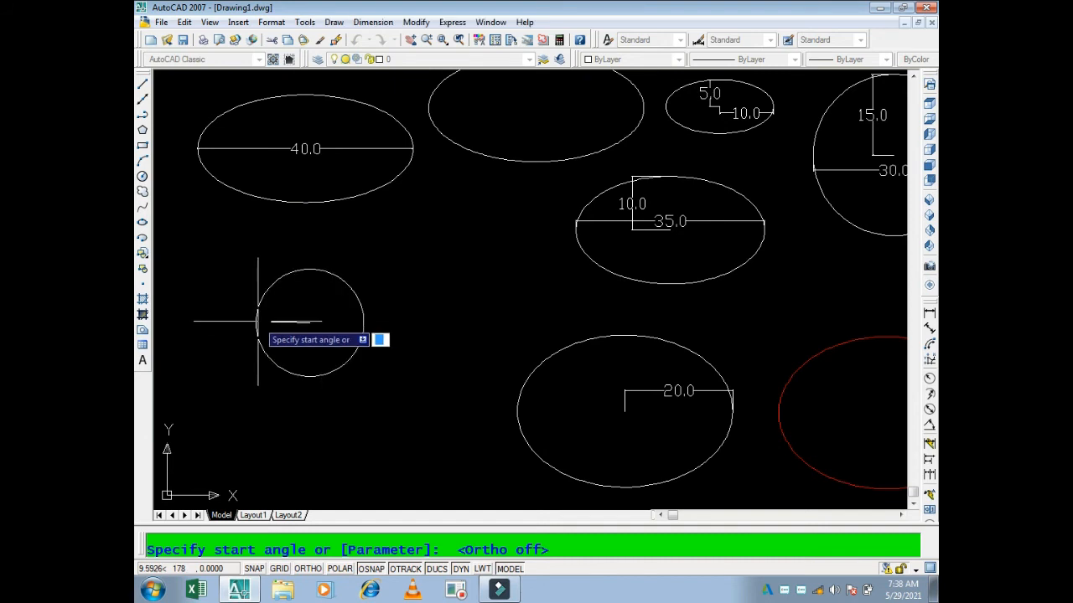
click(256, 321)
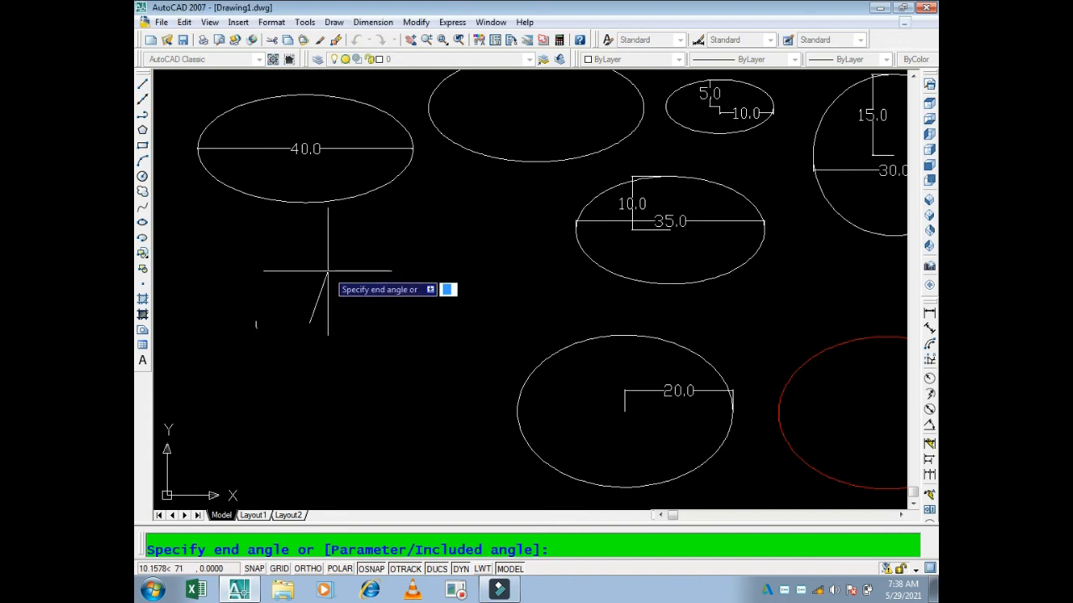
click(356, 344)
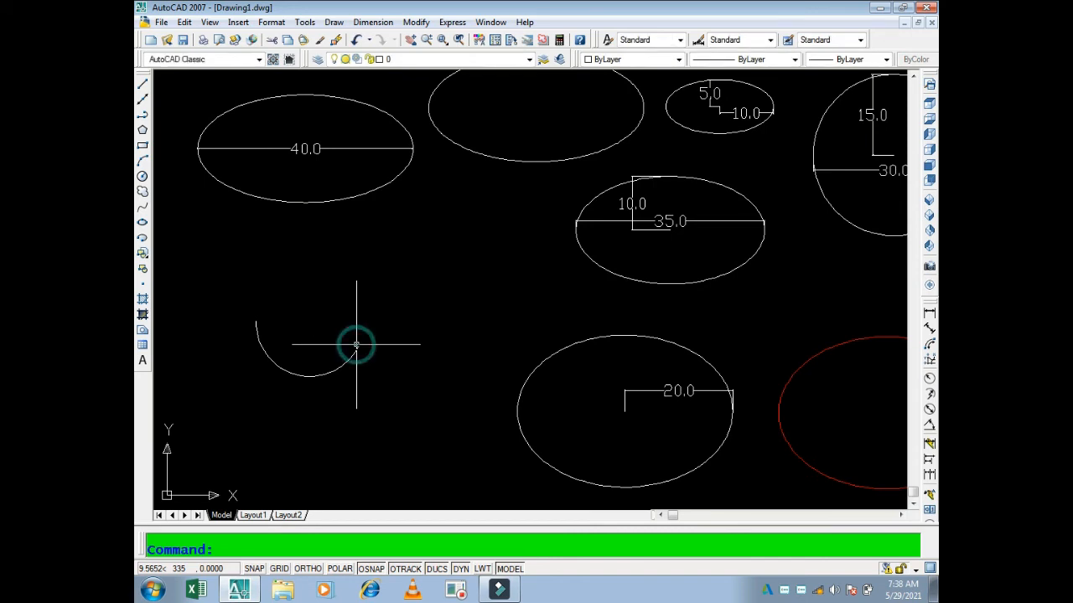
Step: Draw an elliptical arc by axis endpoints beside the first arc, axis about 20 long, sweeping counterclockwise from just below the right end to the underside
text(p)
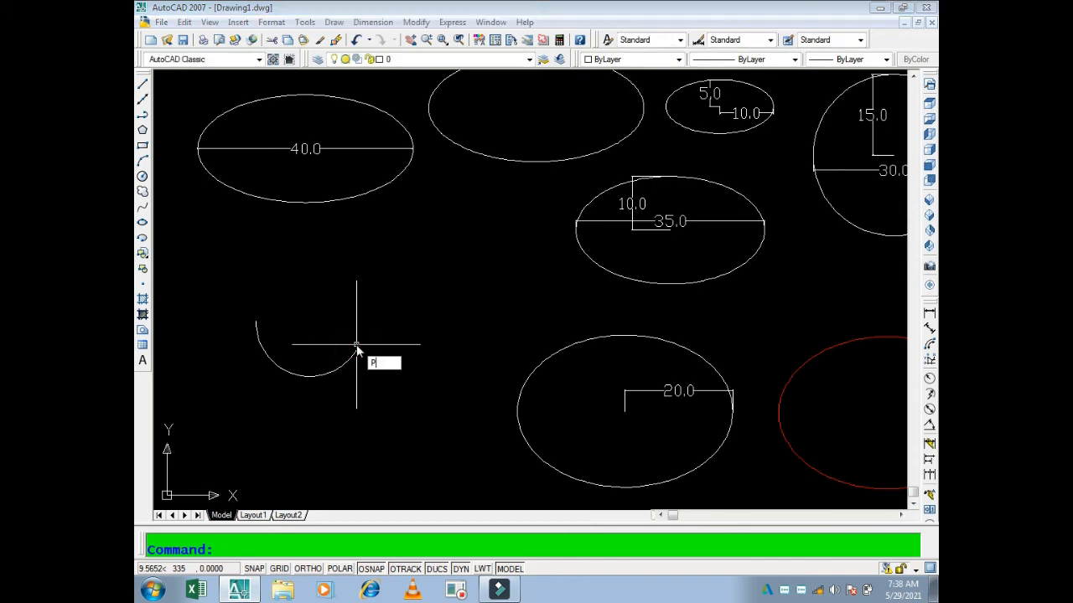
key(Return)
drag(356, 344, 339, 343)
key(Escape)
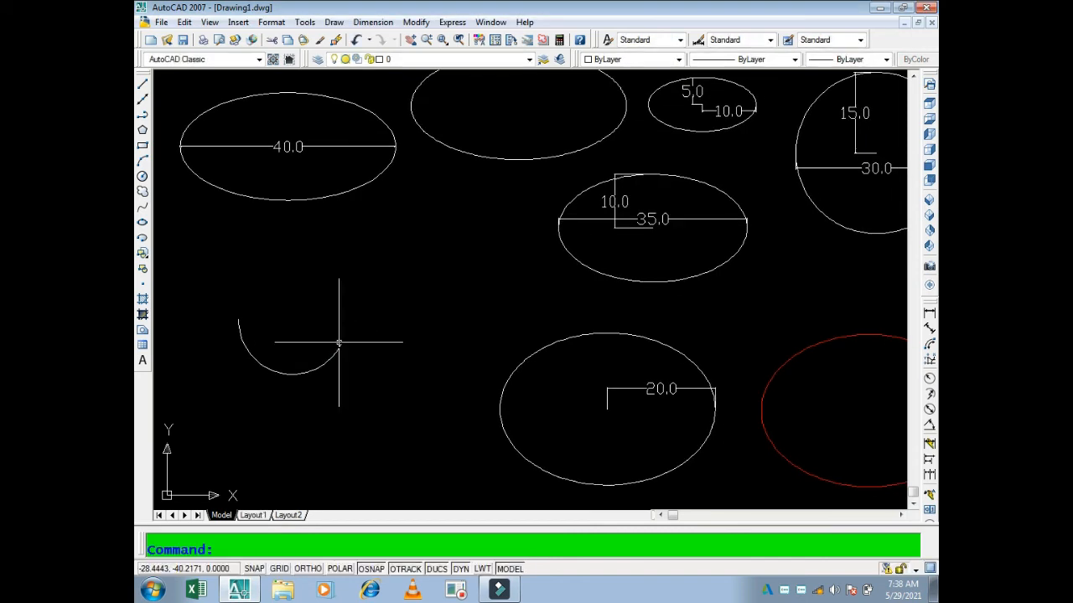
text(el)
key(Return)
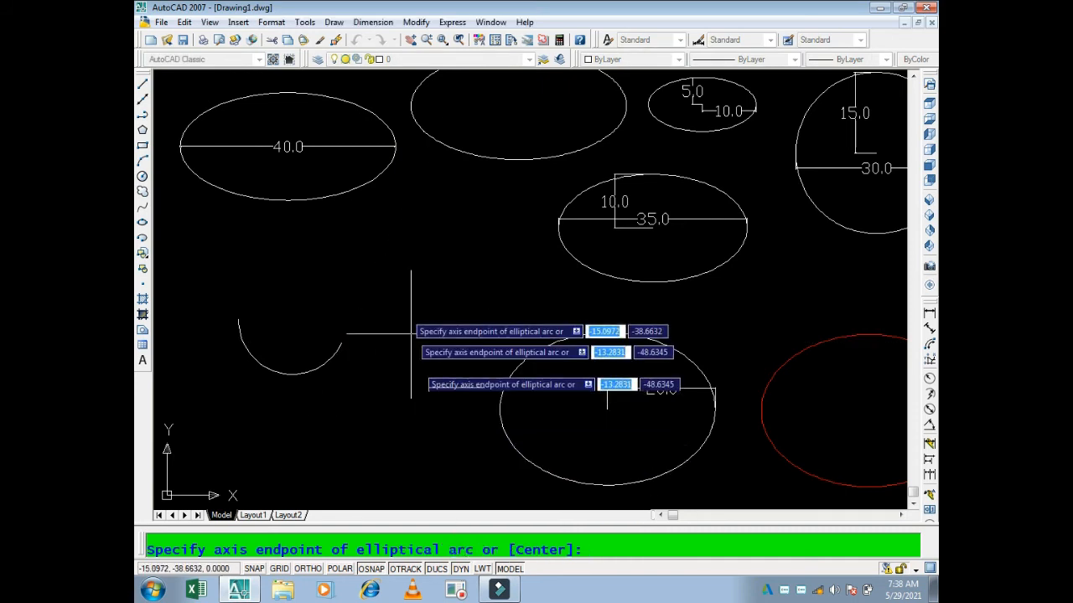
click(396, 300)
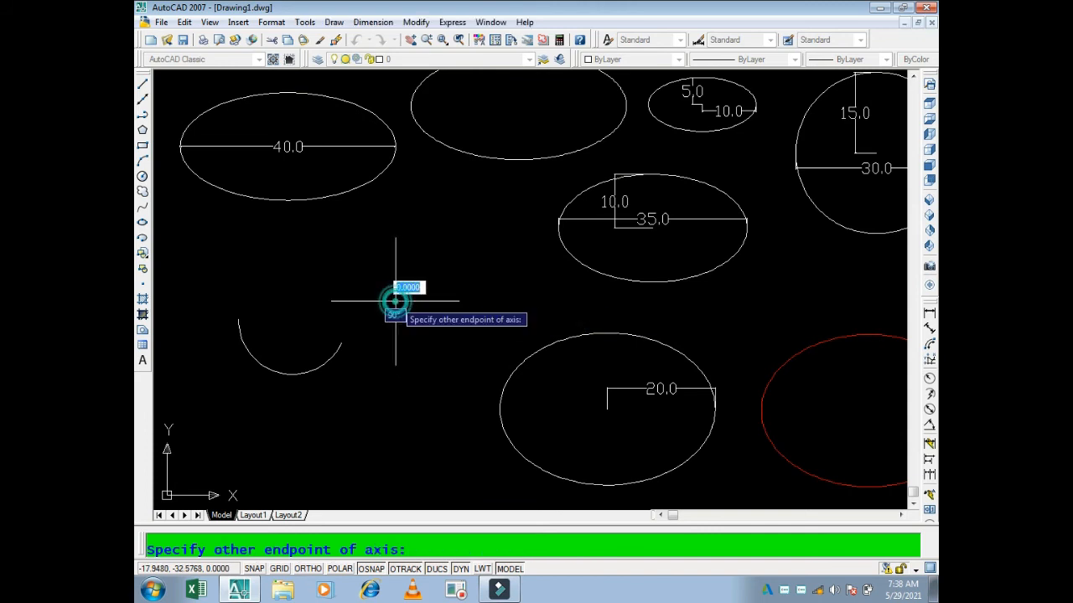
click(471, 299)
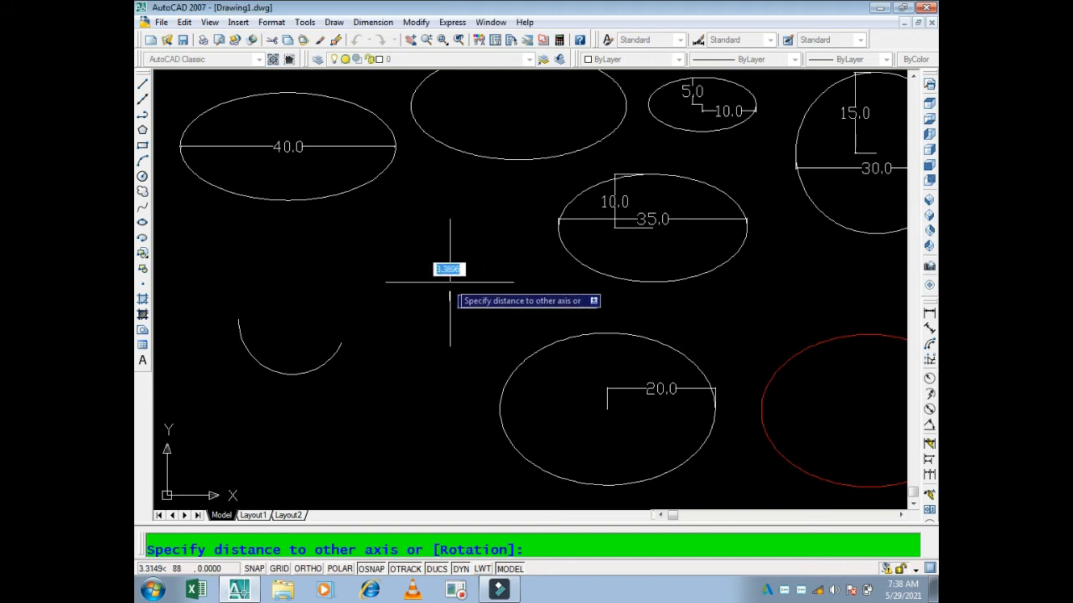
click(446, 271)
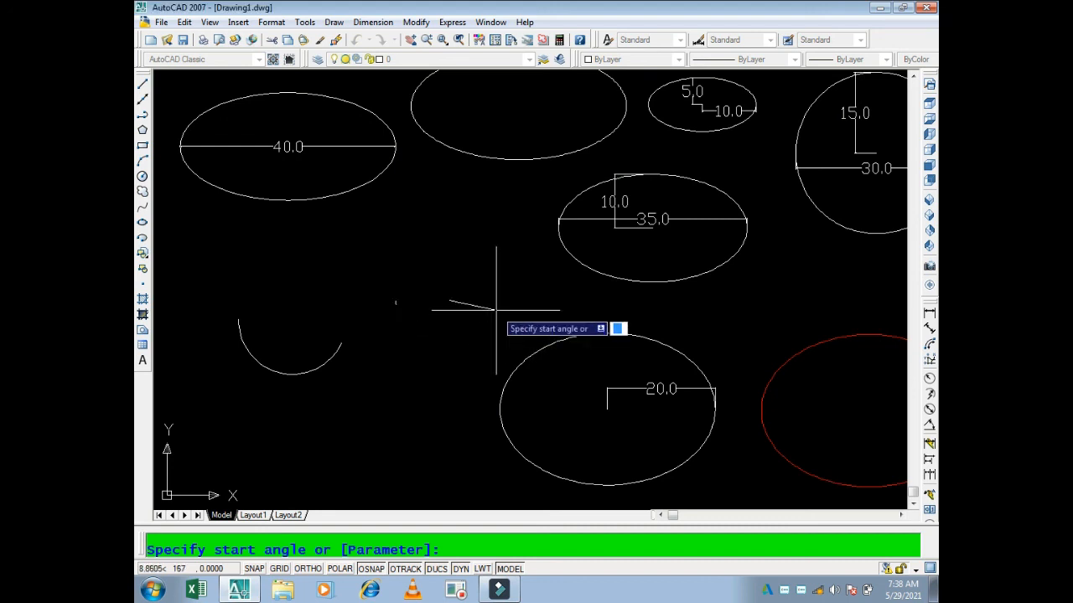
click(496, 310)
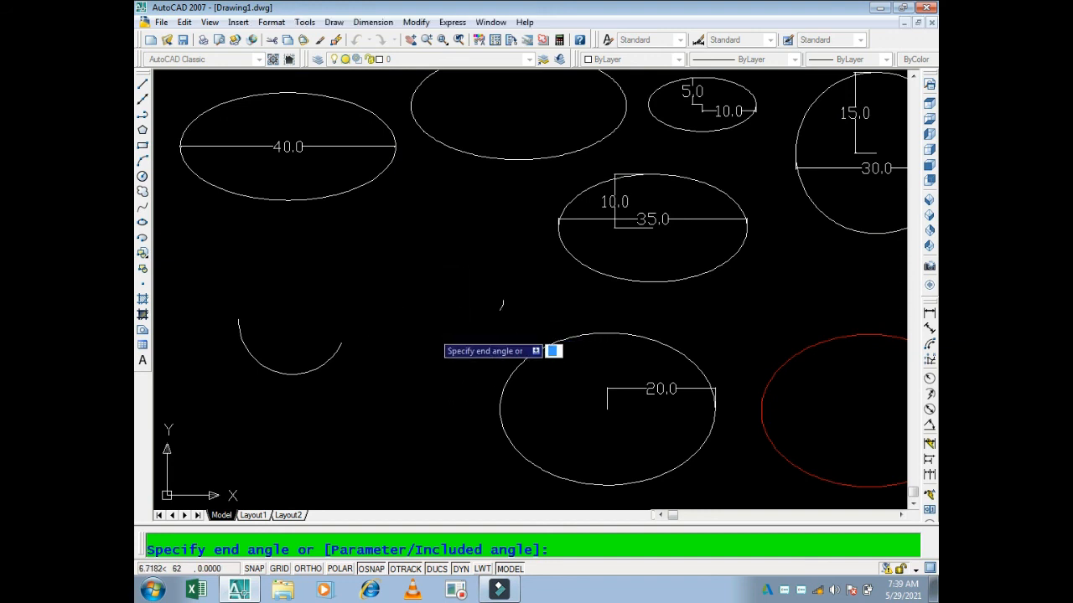
click(432, 323)
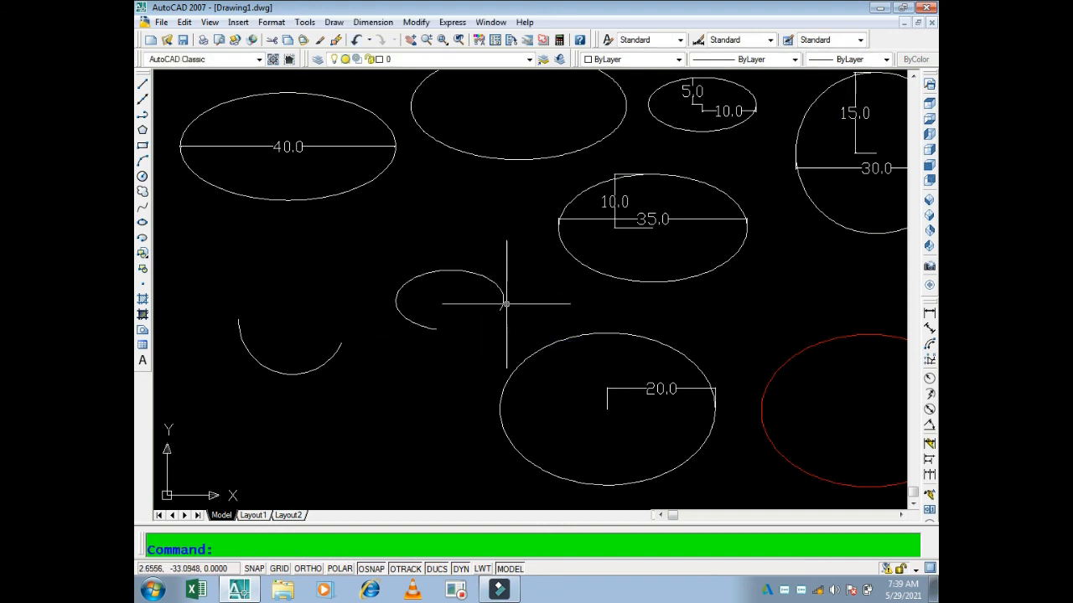
Step: Draw an elliptical arc below the others with a horizontal axis about 15 long, other-axis distance 5, and Parameter-defined start near the right end and lower-left end
text(EL)
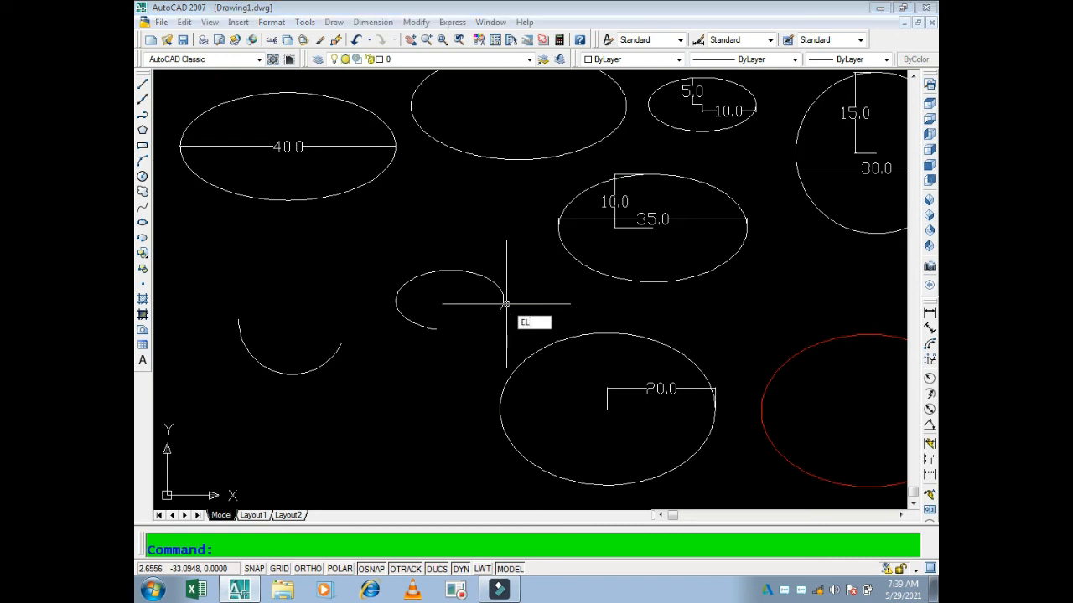
key(Return)
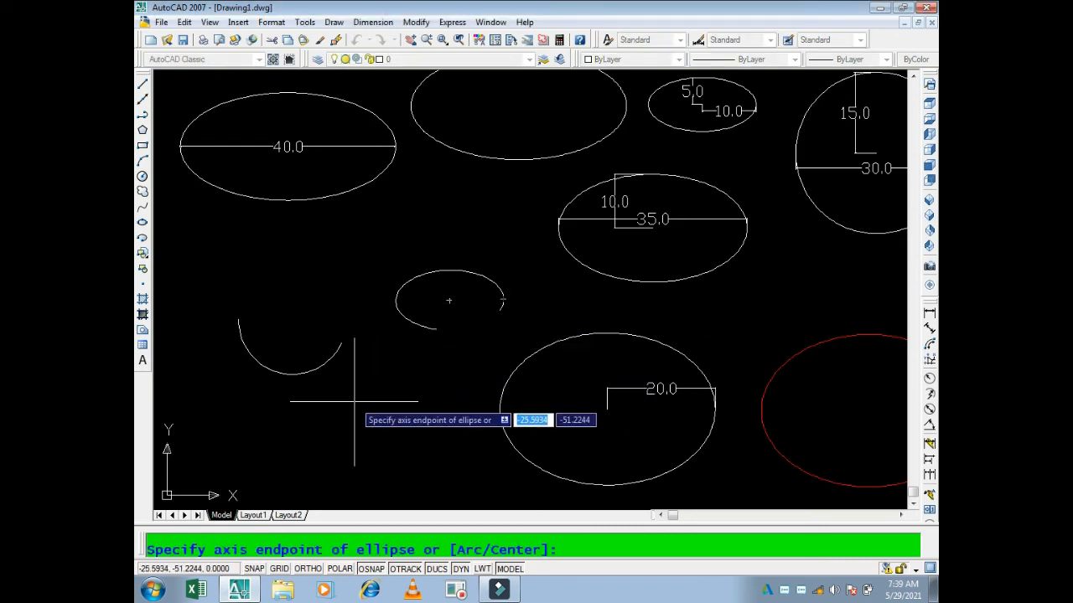
text(a)
key(Return)
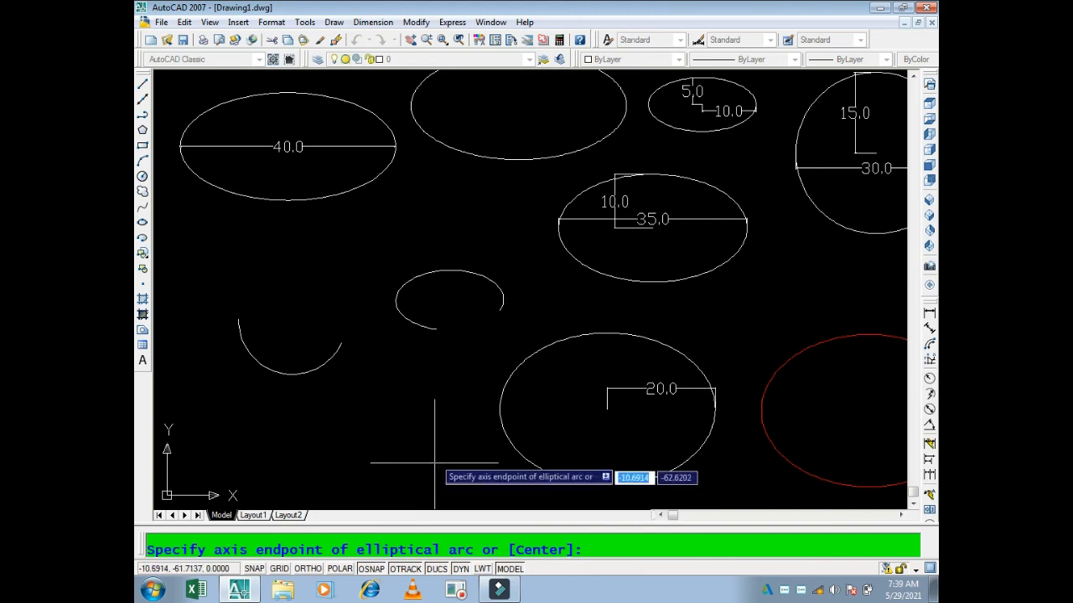
click(354, 400)
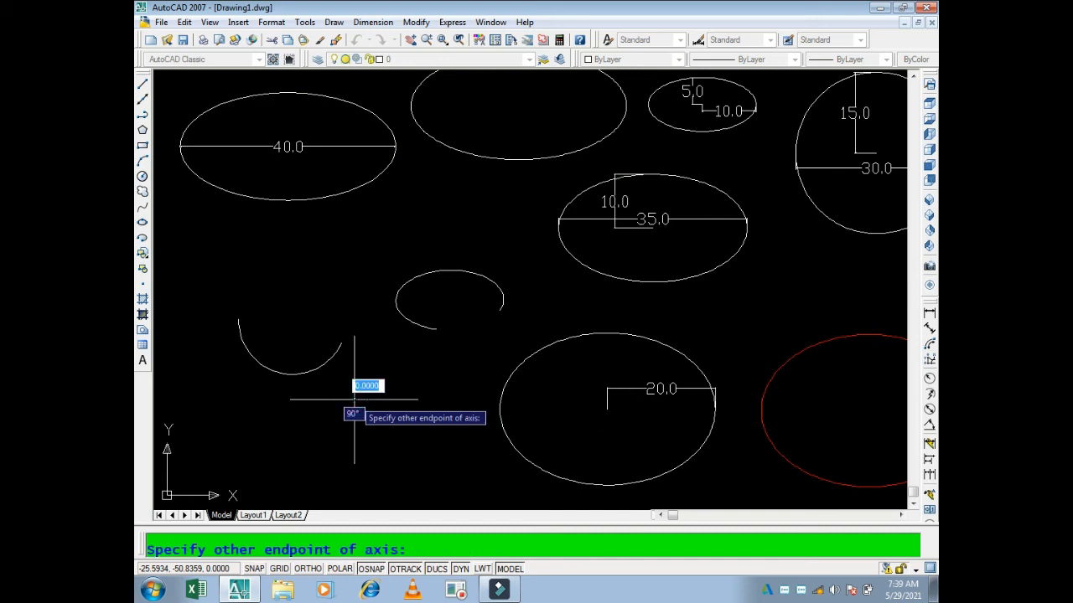
click(479, 401)
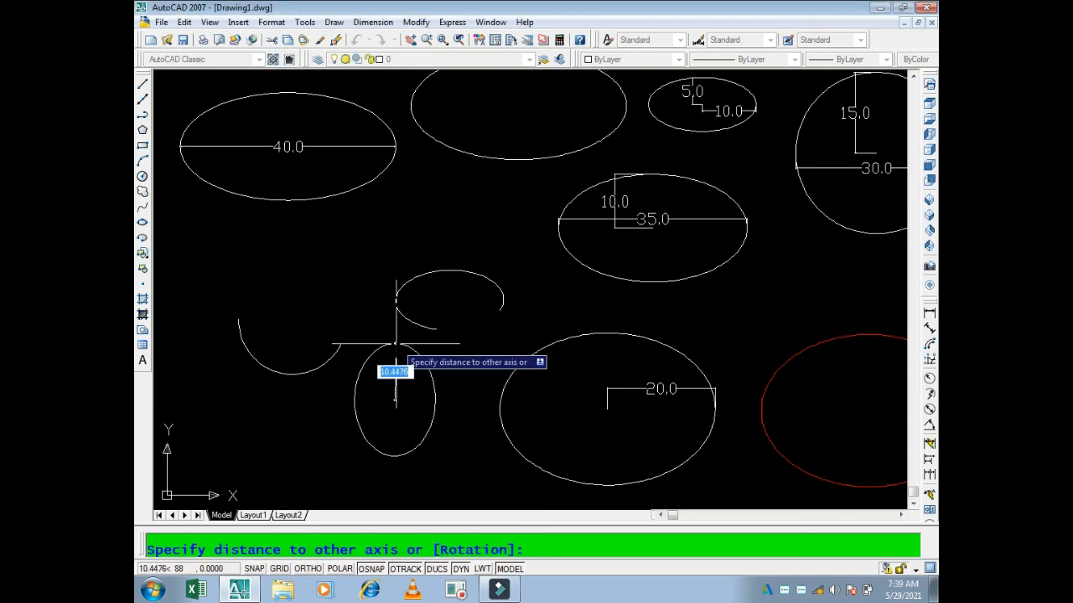
text(5)
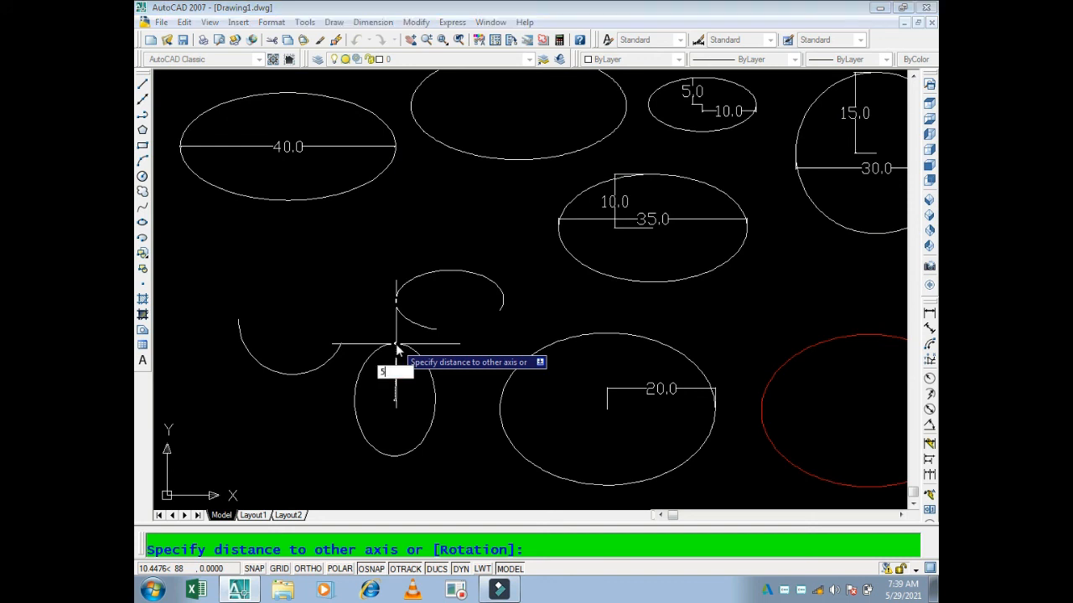
key(Return)
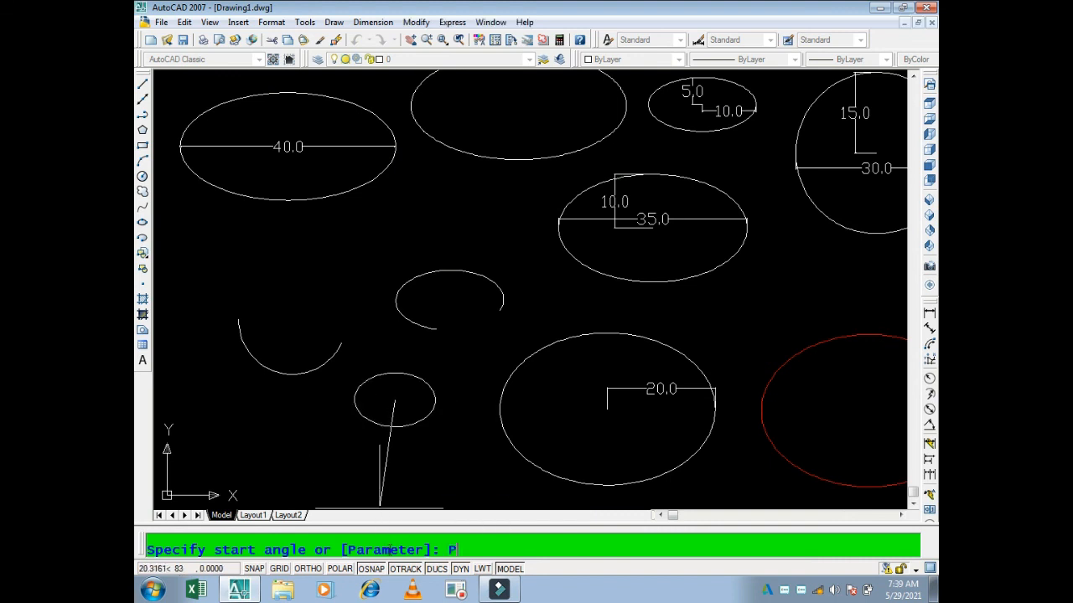
key(Return)
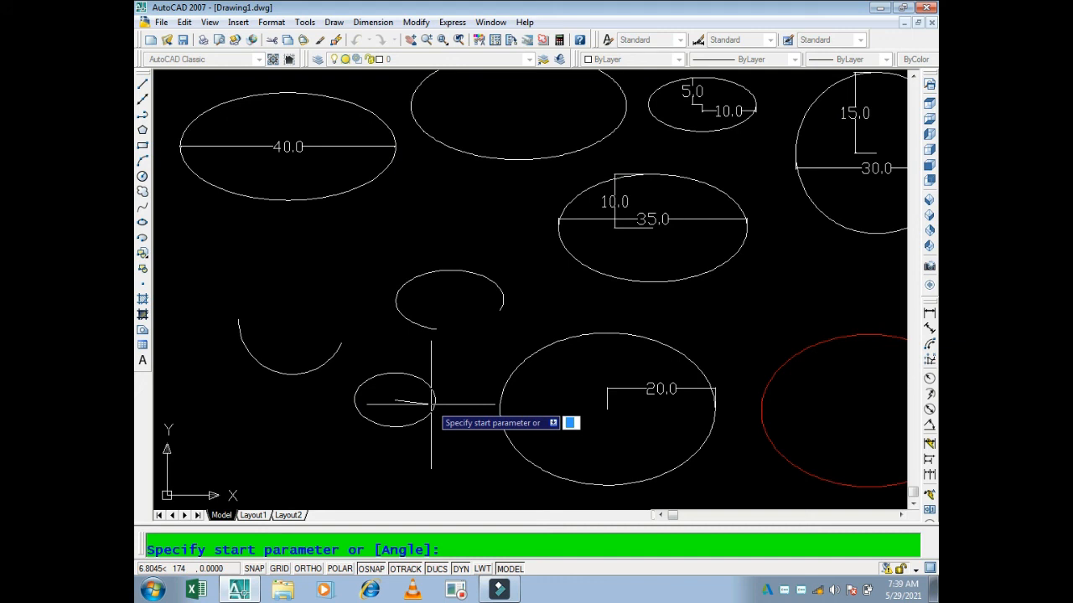
click(432, 398)
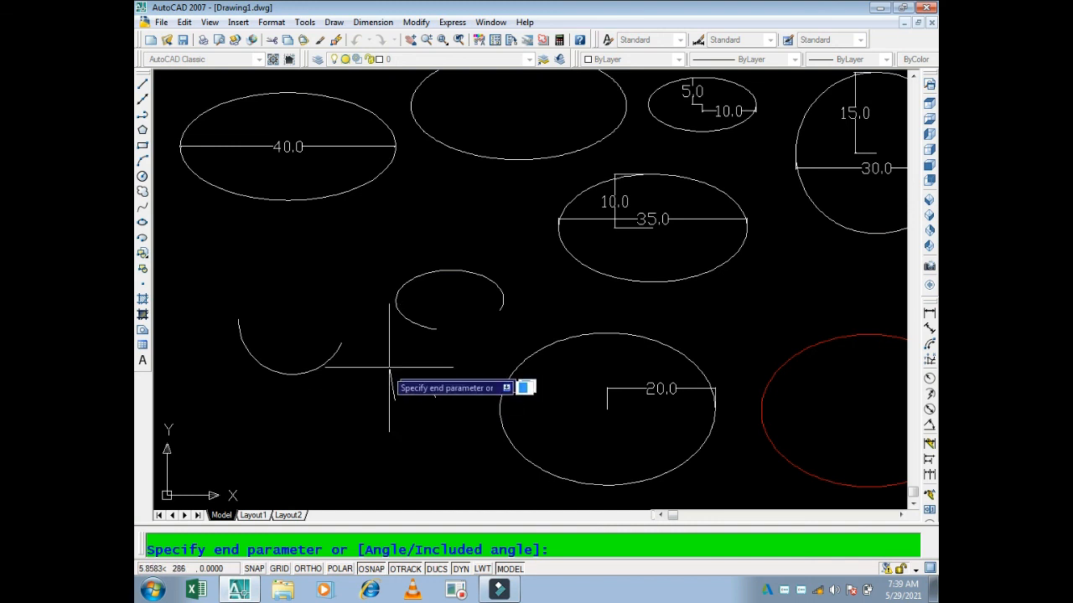
click(378, 426)
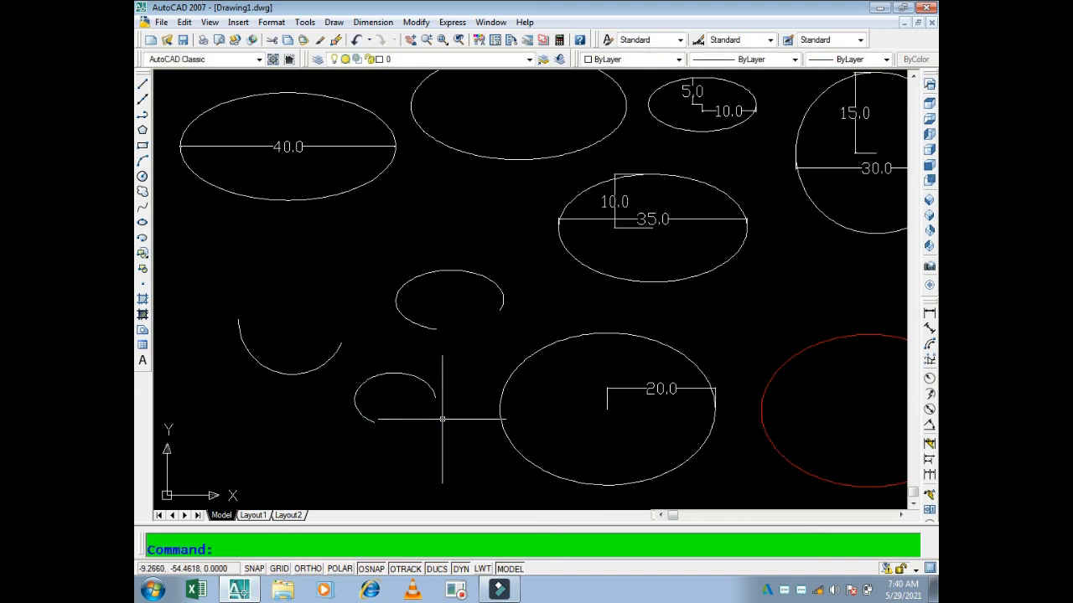